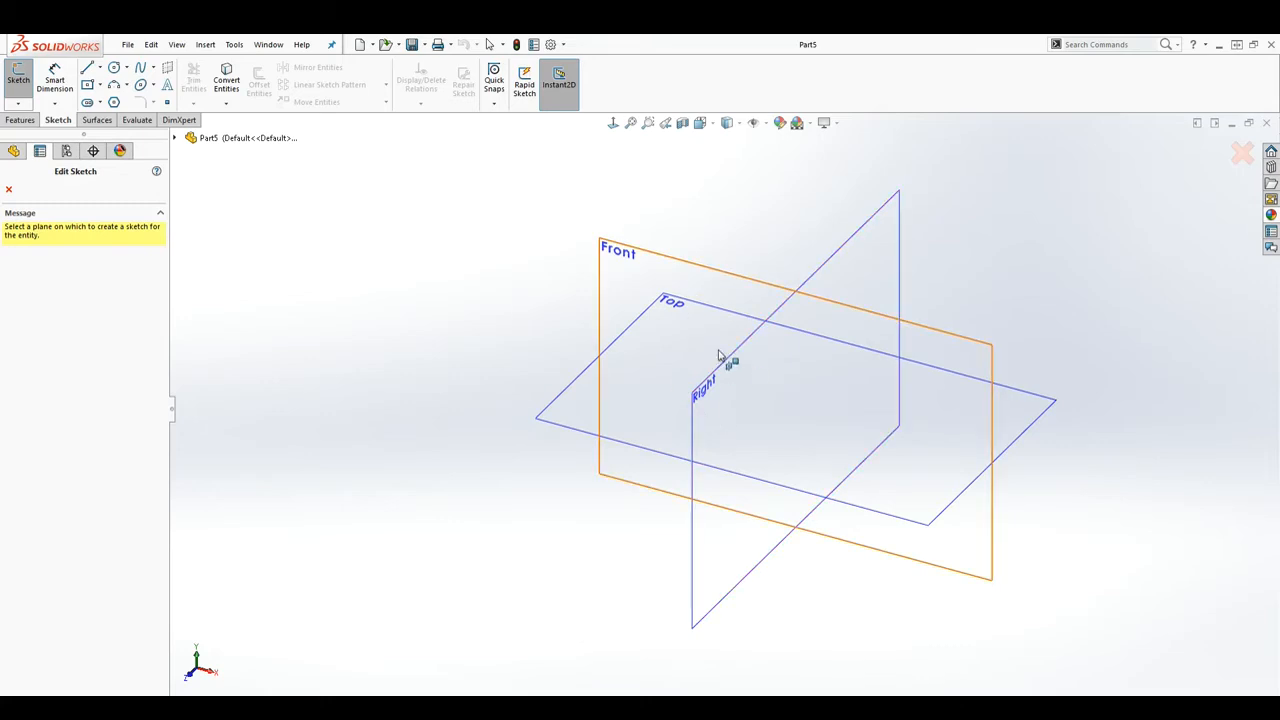
Step: Start Sketch1 on Part5's Front plane, shown face-on
{"action": "left_click", "coordinate": [175, 138]}
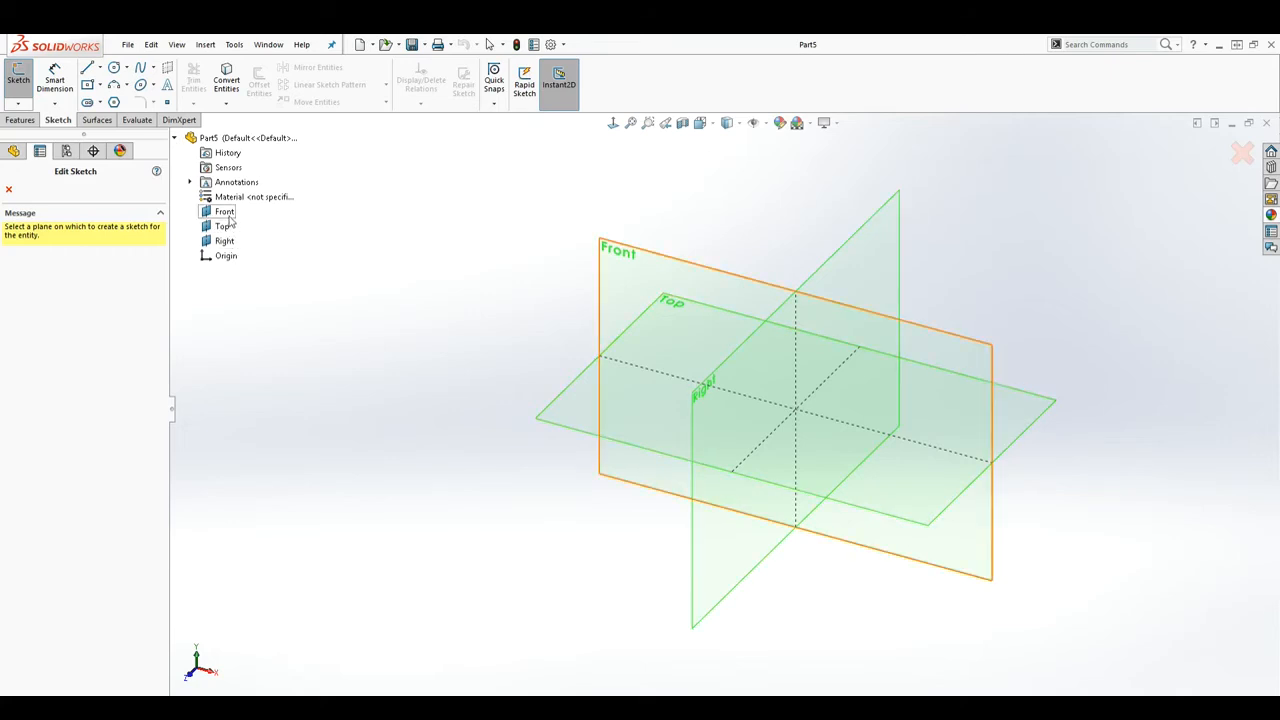
{"action": "left_click", "coordinate": [617, 256]}
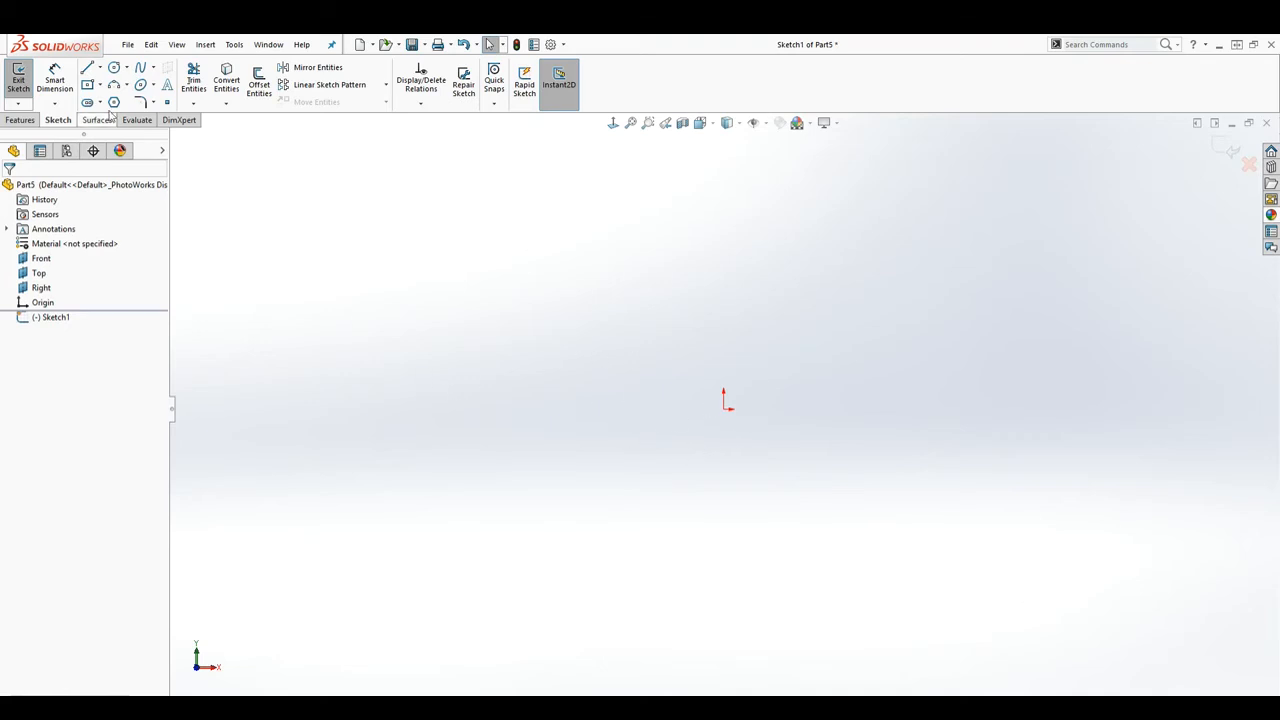
Step: Draw a chain of four connected lines starting at the origin
{"action": "left_click", "coordinate": [87, 67]}
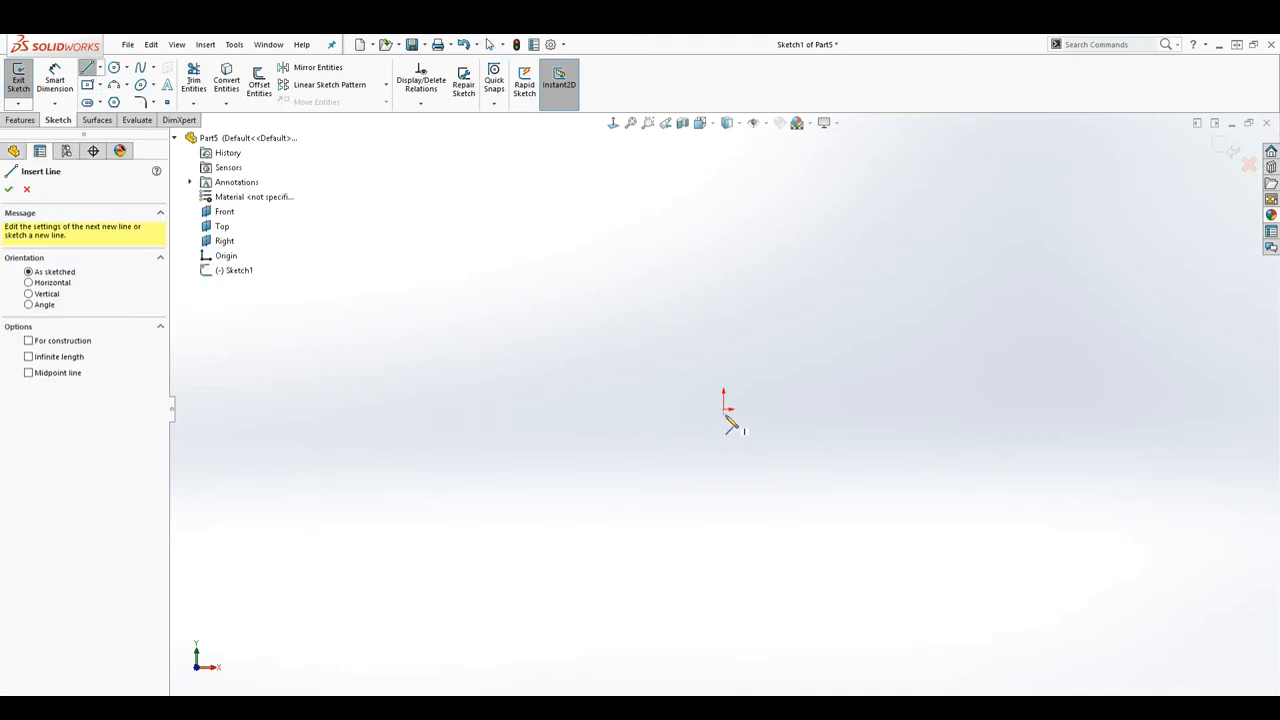
{"action": "left_click_drag", "start_coordinate": [723, 408], "coordinate": [675, 283]}
{"action": "left_click", "coordinate": [826, 260]}
{"action": "left_click", "coordinate": [898, 361]}
{"action": "left_click", "coordinate": [826, 494]}
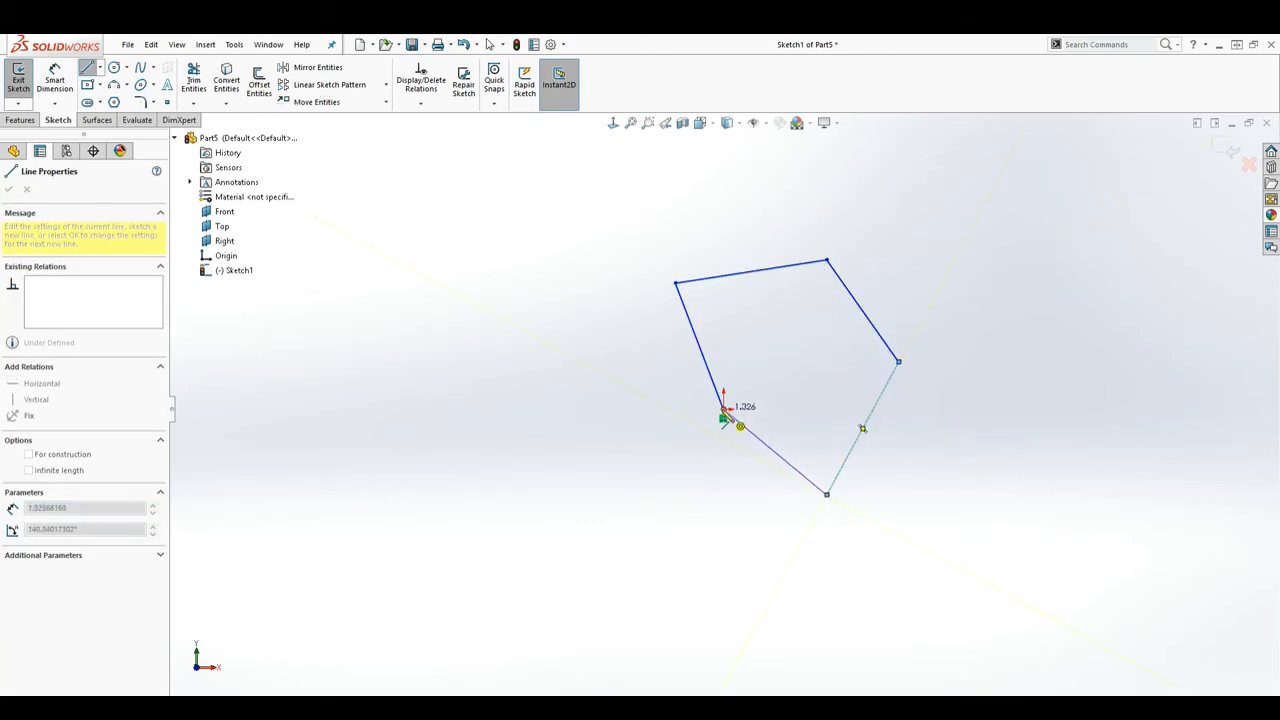
Step: End the line tool and discard Sketch1's changes, exiting the sketch
{"action": "right_click", "coordinate": [728, 410]}
{"action": "left_click", "coordinate": [752, 417]}
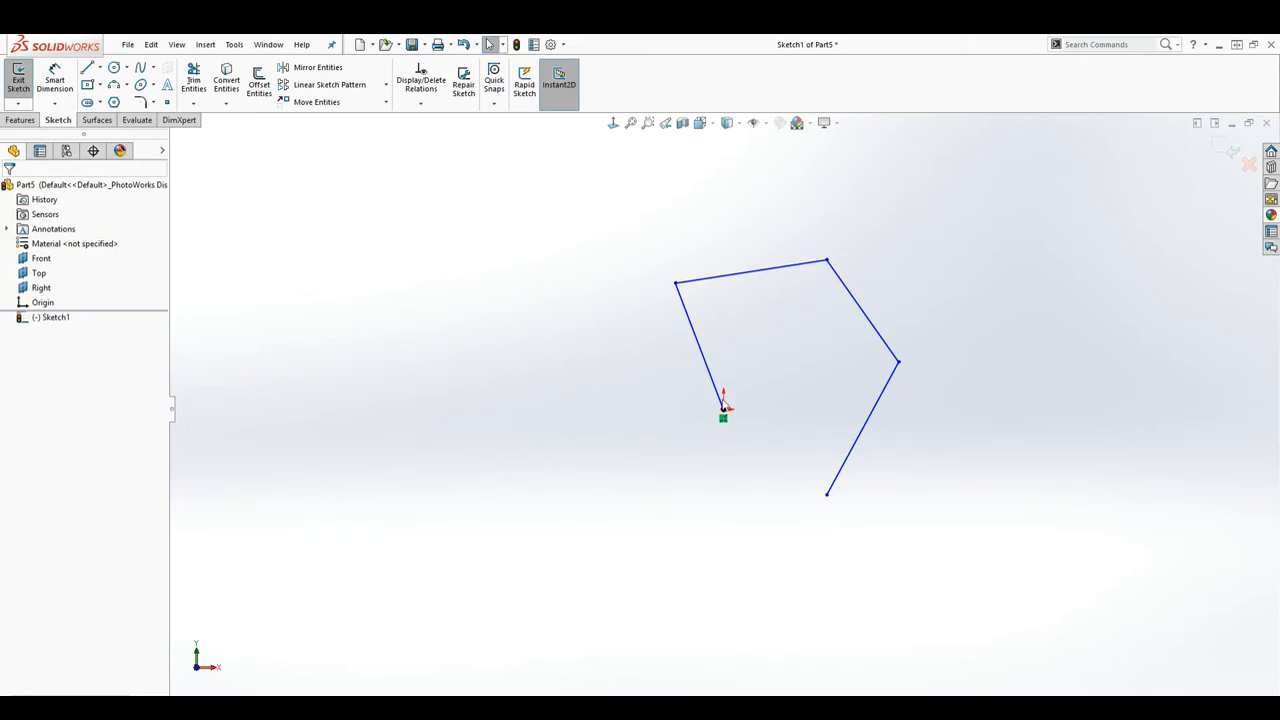
{"action": "left_click", "coordinate": [1249, 166]}
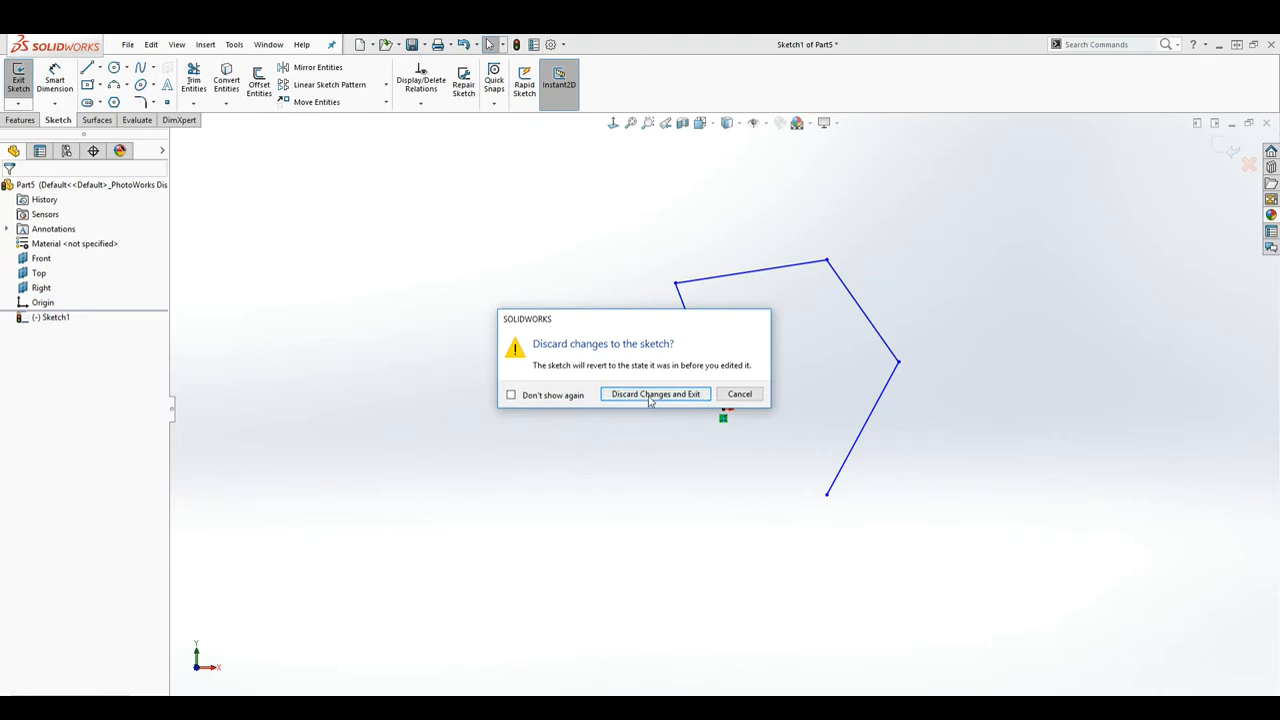
{"action": "left_click", "coordinate": [650, 395]}
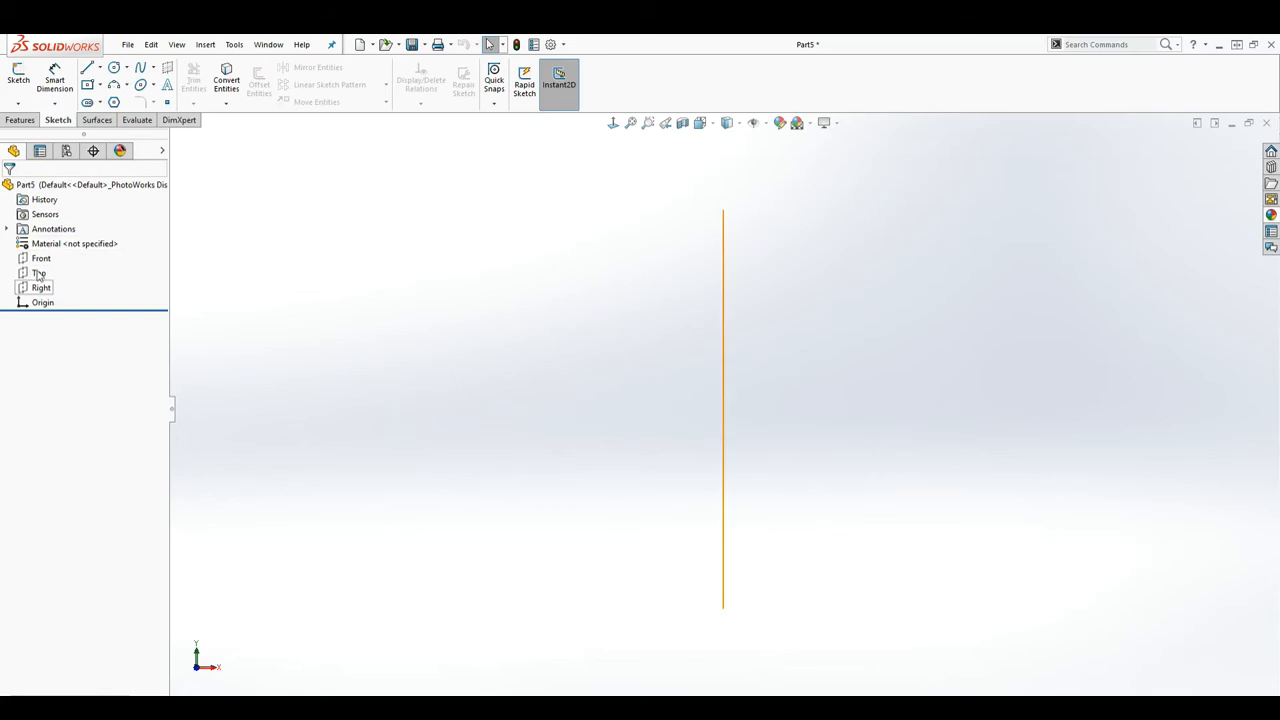
Step: Show the Features commands with the Reference Geometry list expanded
{"action": "left_click", "coordinate": [24, 121]}
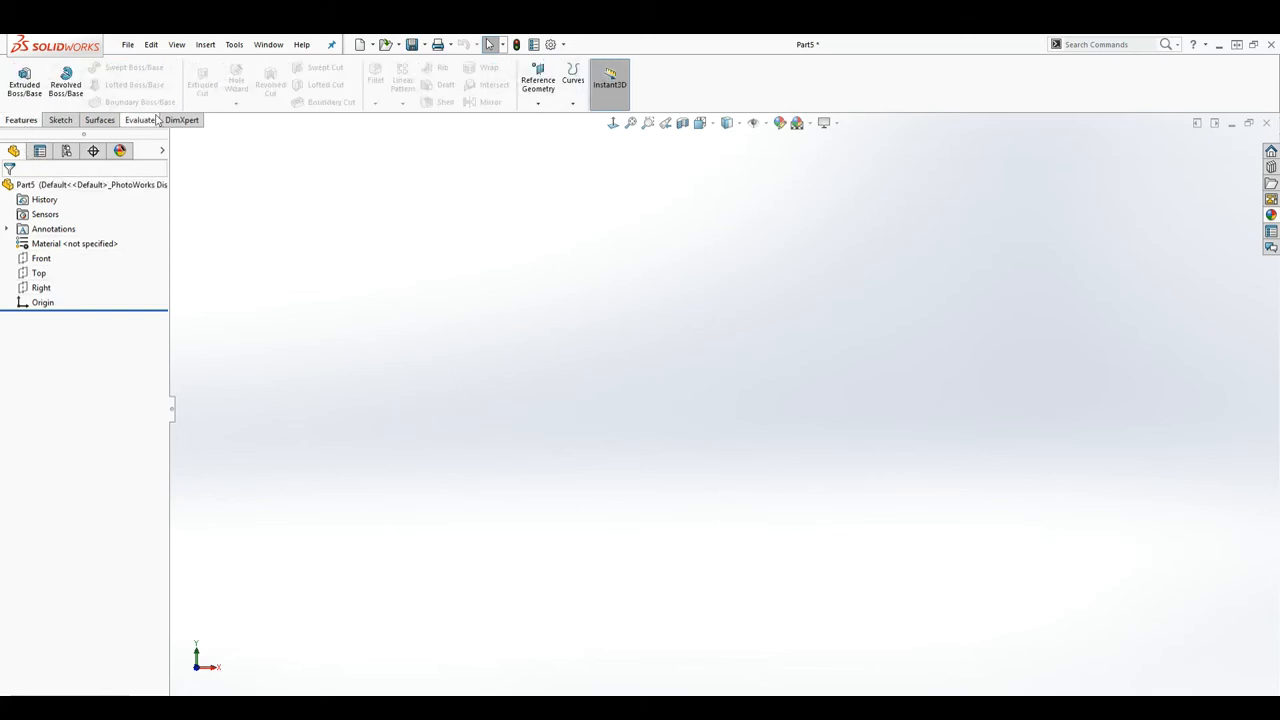
{"action": "left_click", "coordinate": [541, 80]}
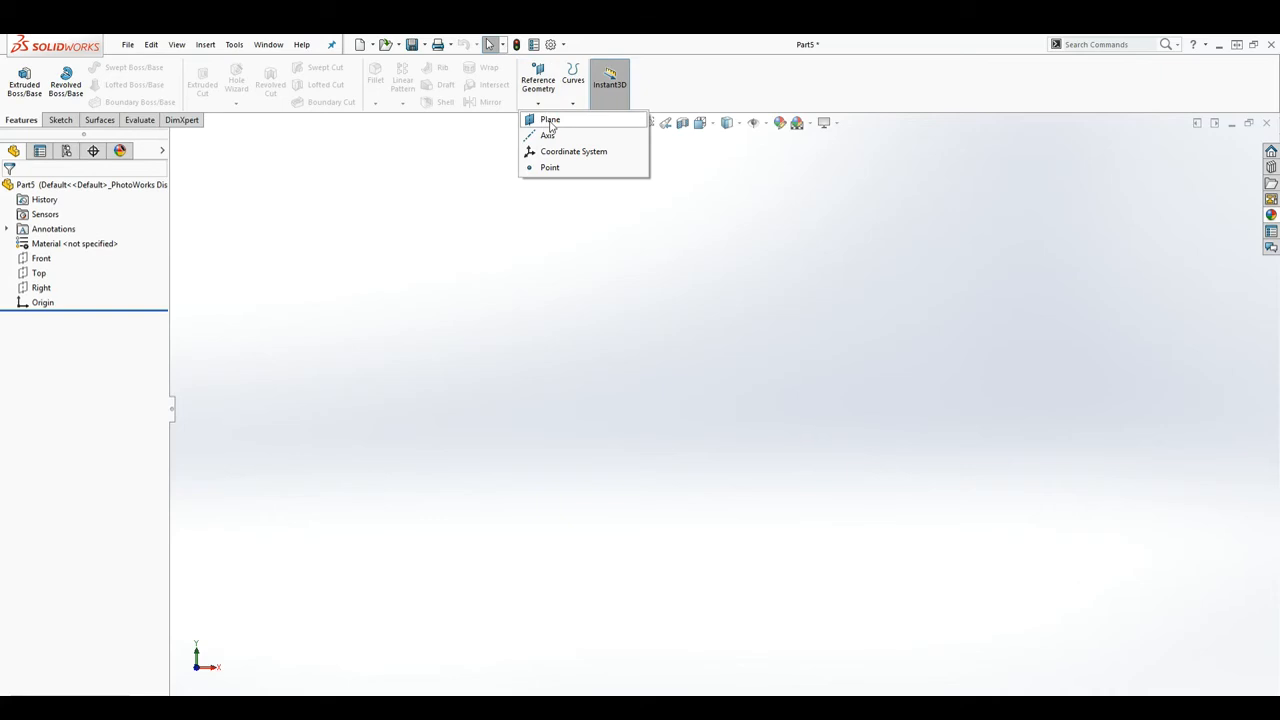
Step: Start a new reference plane with the Front plane as first reference
{"action": "left_click", "coordinate": [550, 121]}
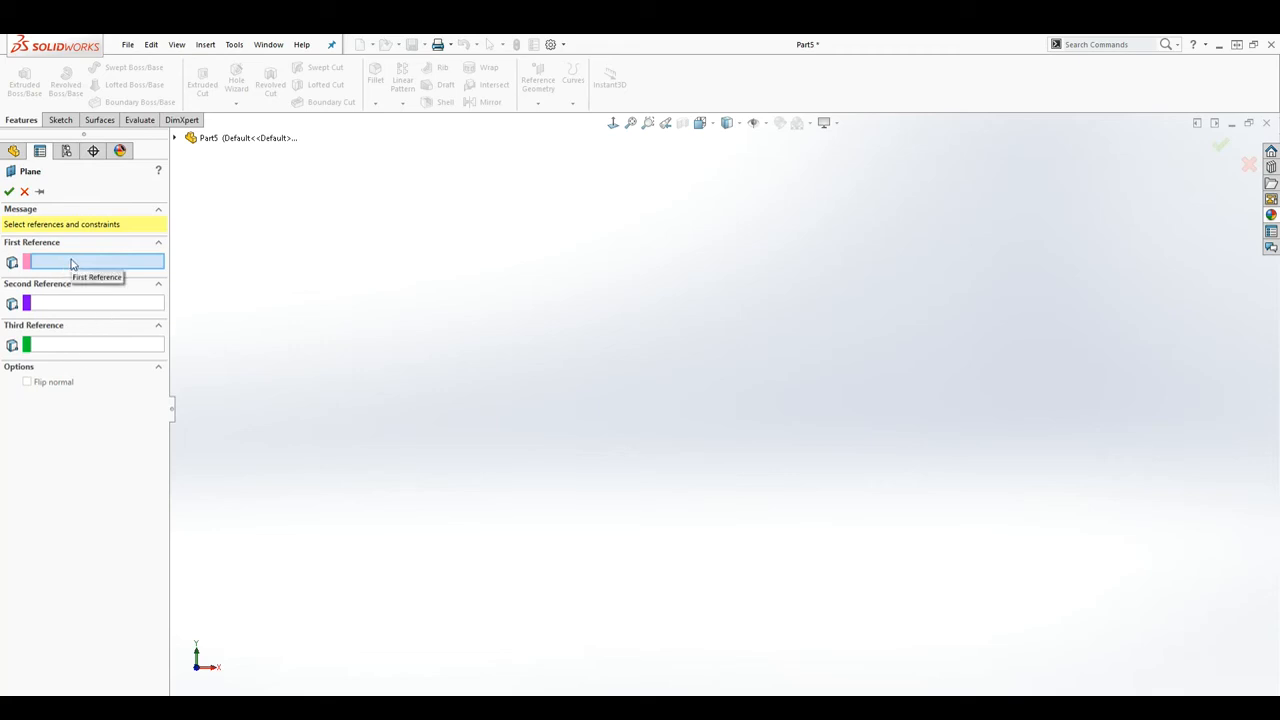
{"action": "left_click", "coordinate": [174, 139]}
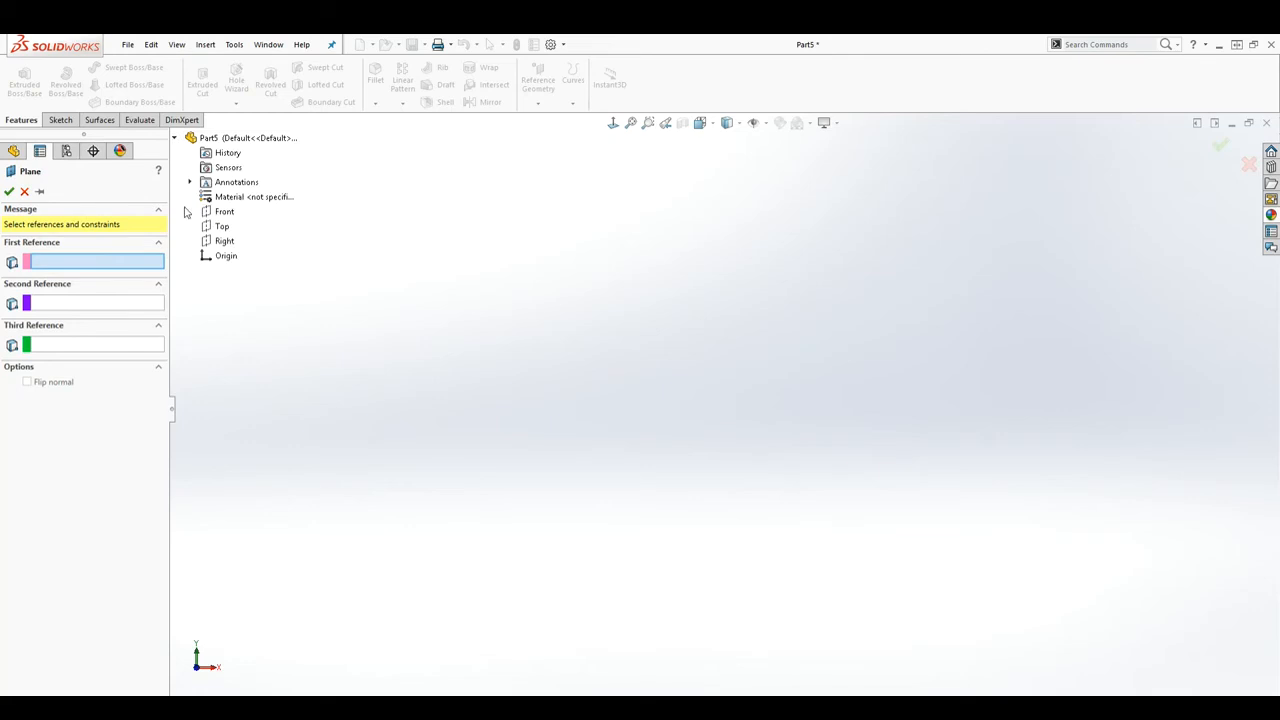
{"action": "left_click", "coordinate": [222, 213]}
Step: Try offset distances and flip directions, settling at 1.400in on the original side
{"action": "middle_click_drag", "start_coordinate": [863, 449], "coordinate": [742, 513]}
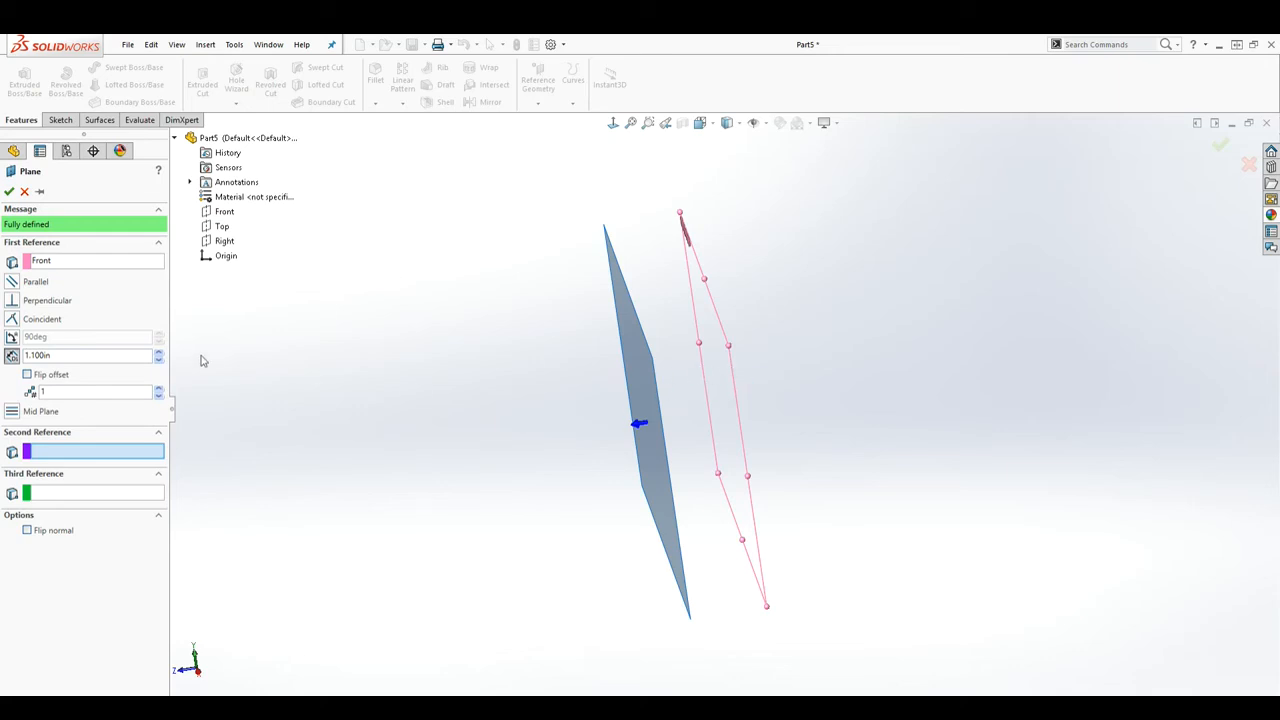
{"action": "left_click", "coordinate": [158, 355]}
{"action": "left_click", "coordinate": [158, 355]}
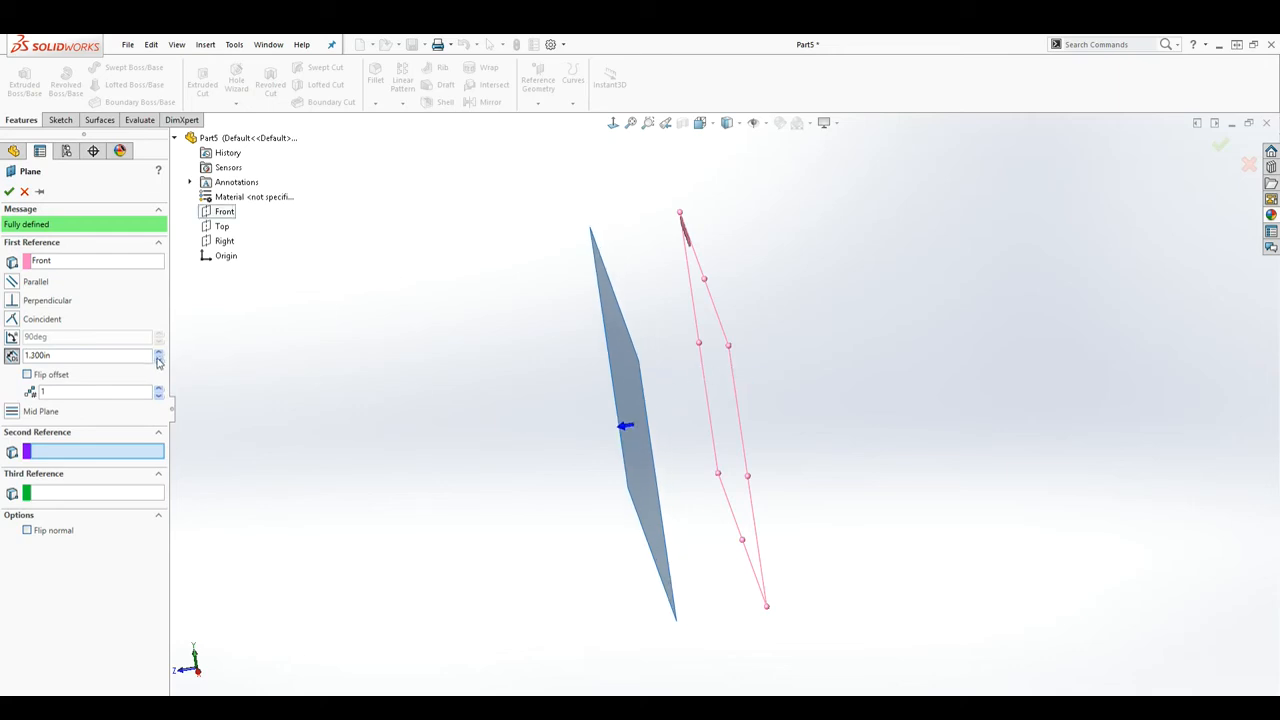
{"action": "left_click", "coordinate": [158, 360]}
{"action": "left_click", "coordinate": [158, 353]}
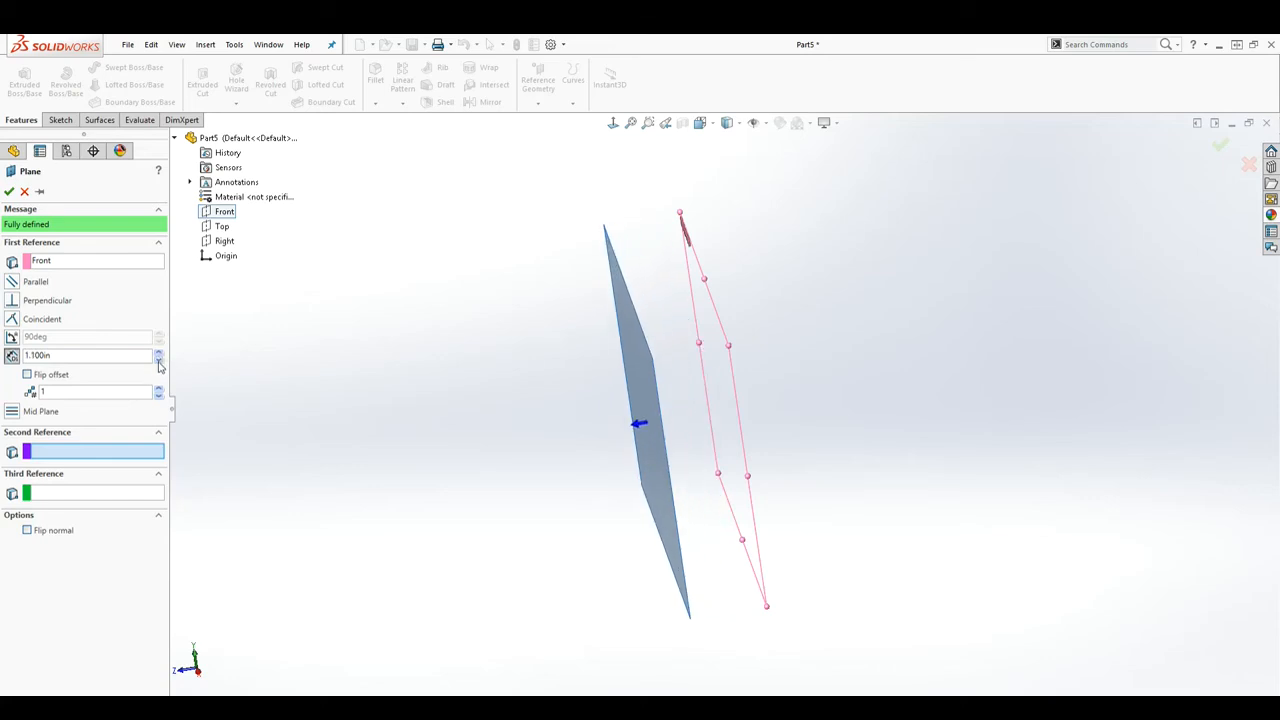
{"action": "left_click", "coordinate": [158, 362]}
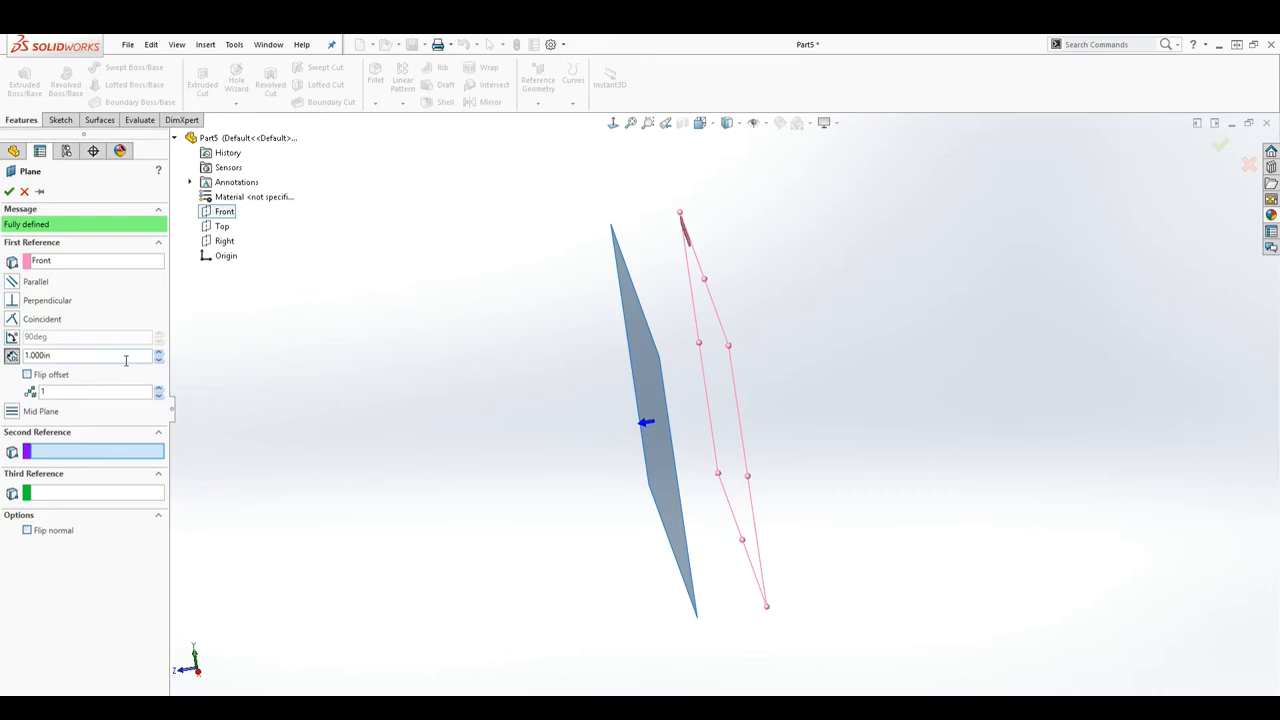
{"action": "left_click", "coordinate": [28, 375]}
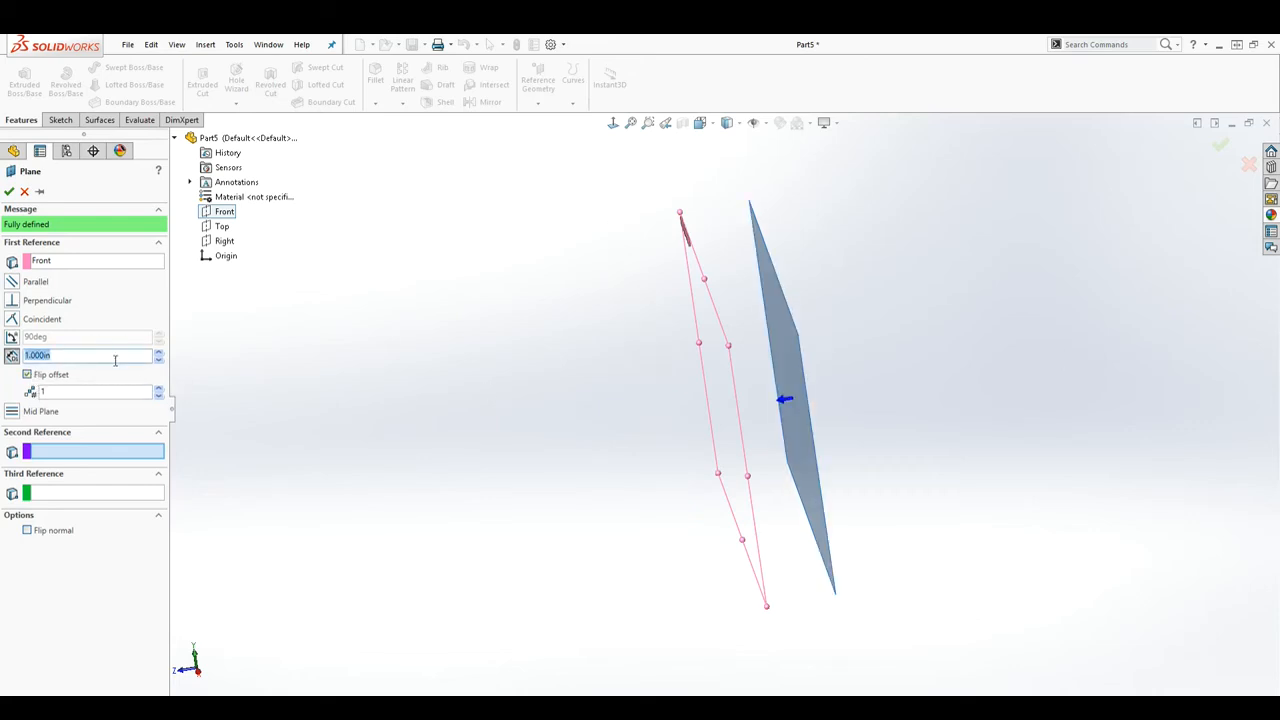
{"action": "left_click", "coordinate": [158, 360]}
{"action": "left_click", "coordinate": [158, 353]}
{"action": "left_click", "coordinate": [158, 353]}
{"action": "left_click", "coordinate": [158, 353]}
{"action": "left_click", "coordinate": [158, 353]}
{"action": "left_click", "coordinate": [158, 353]}
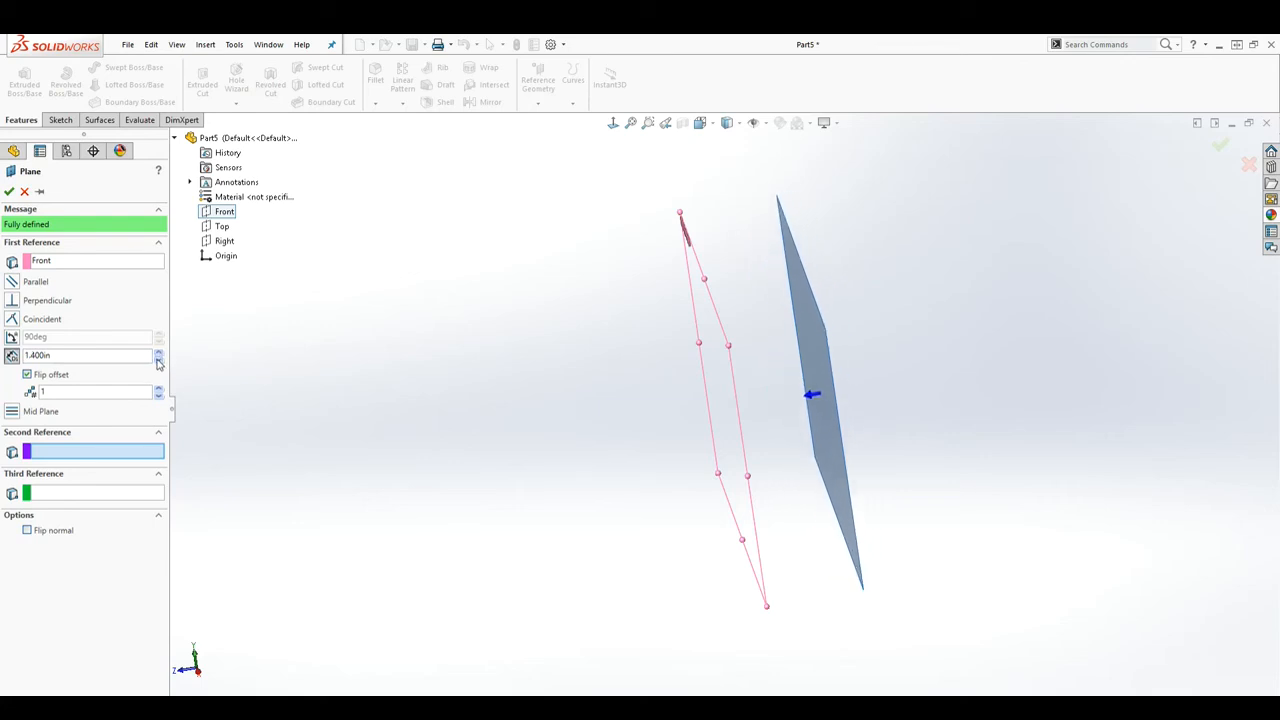
{"action": "left_click", "coordinate": [28, 374]}
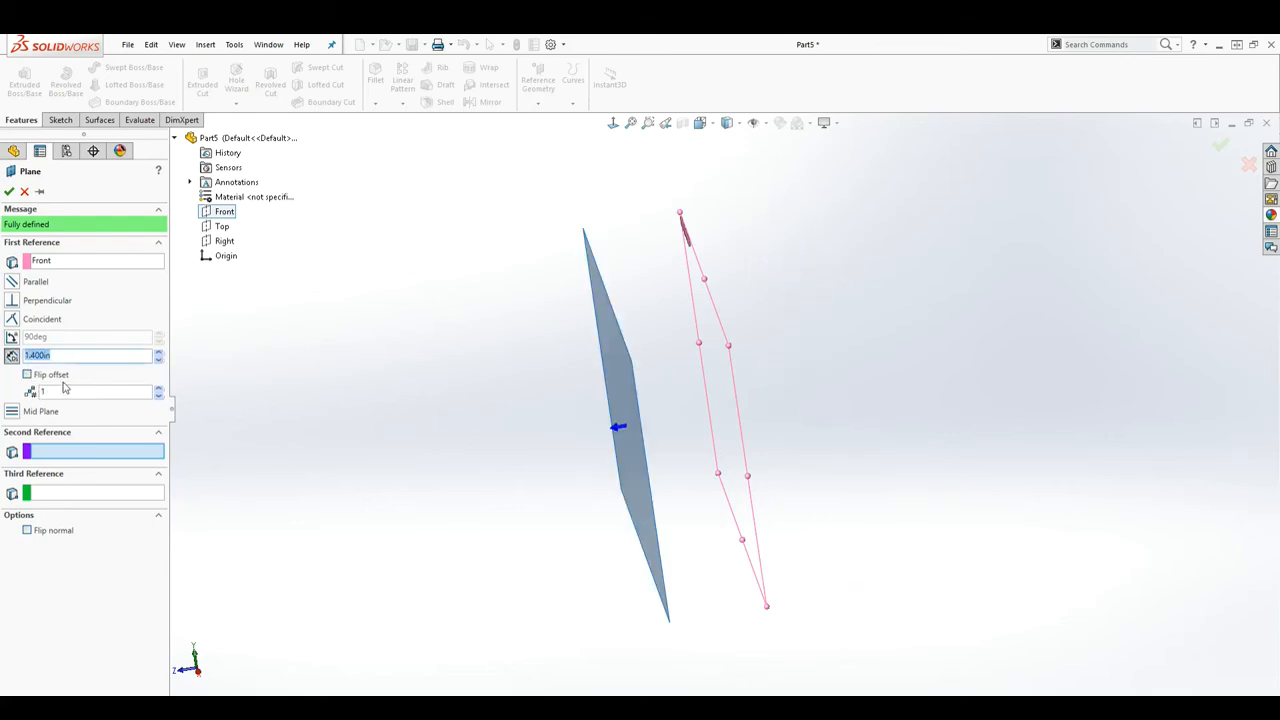
Step: Set six planes at 1.5in spacing and create Plane1 through Plane6
{"action": "left_click", "coordinate": [159, 389]}
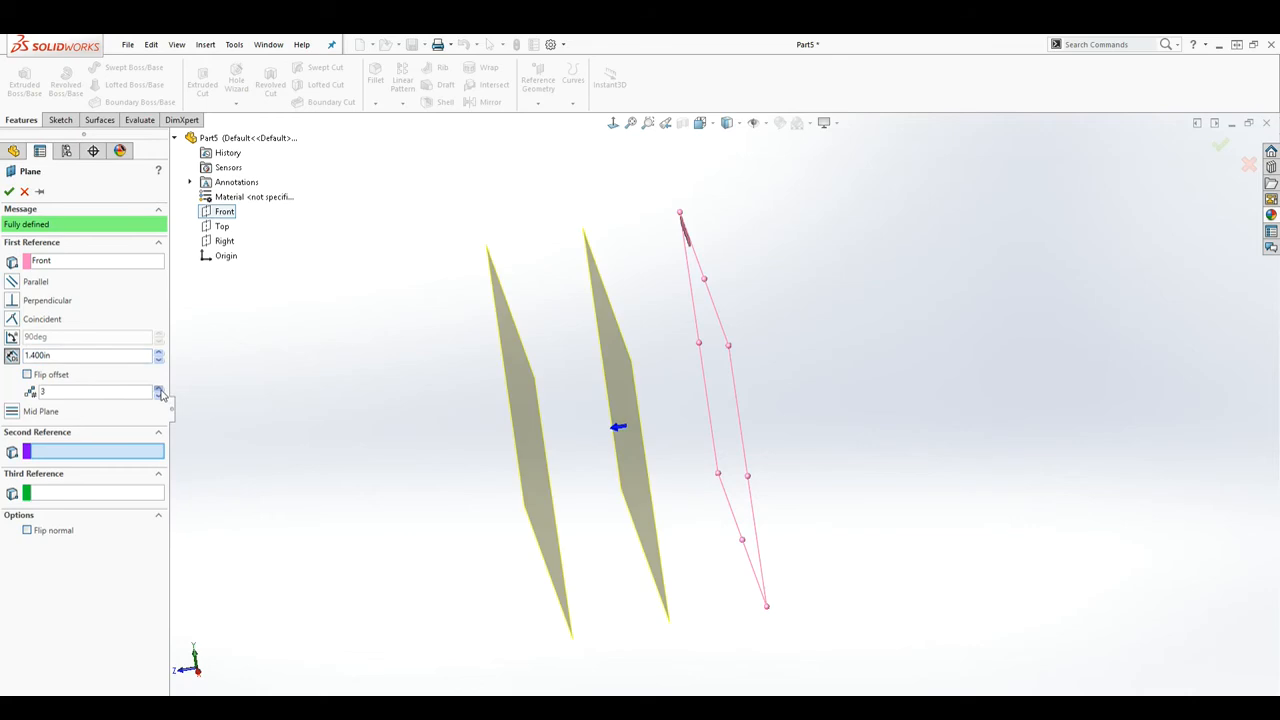
{"action": "left_click", "coordinate": [159, 389]}
{"action": "left_click", "coordinate": [159, 389]}
{"action": "left_click", "coordinate": [159, 389]}
{"action": "left_click", "coordinate": [159, 389]}
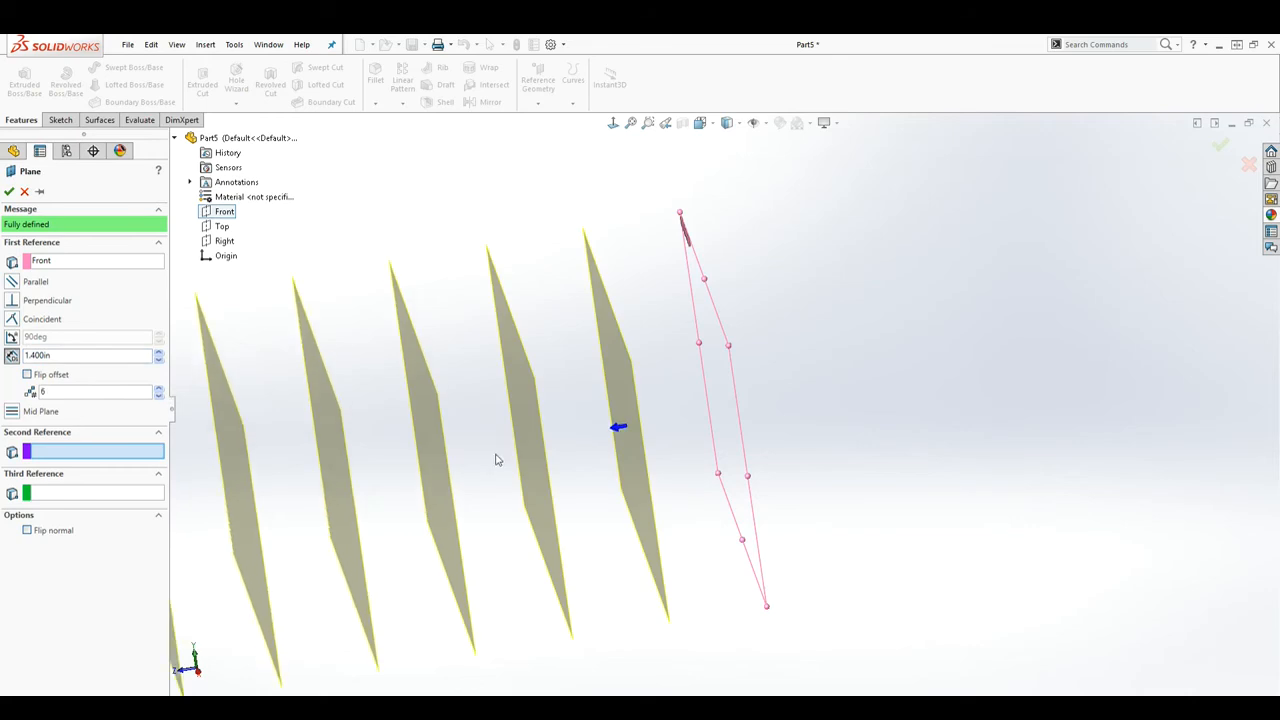
{"action": "scroll", "coordinate": [495, 459], "scroll_direction": "up", "scroll_amount": 3}
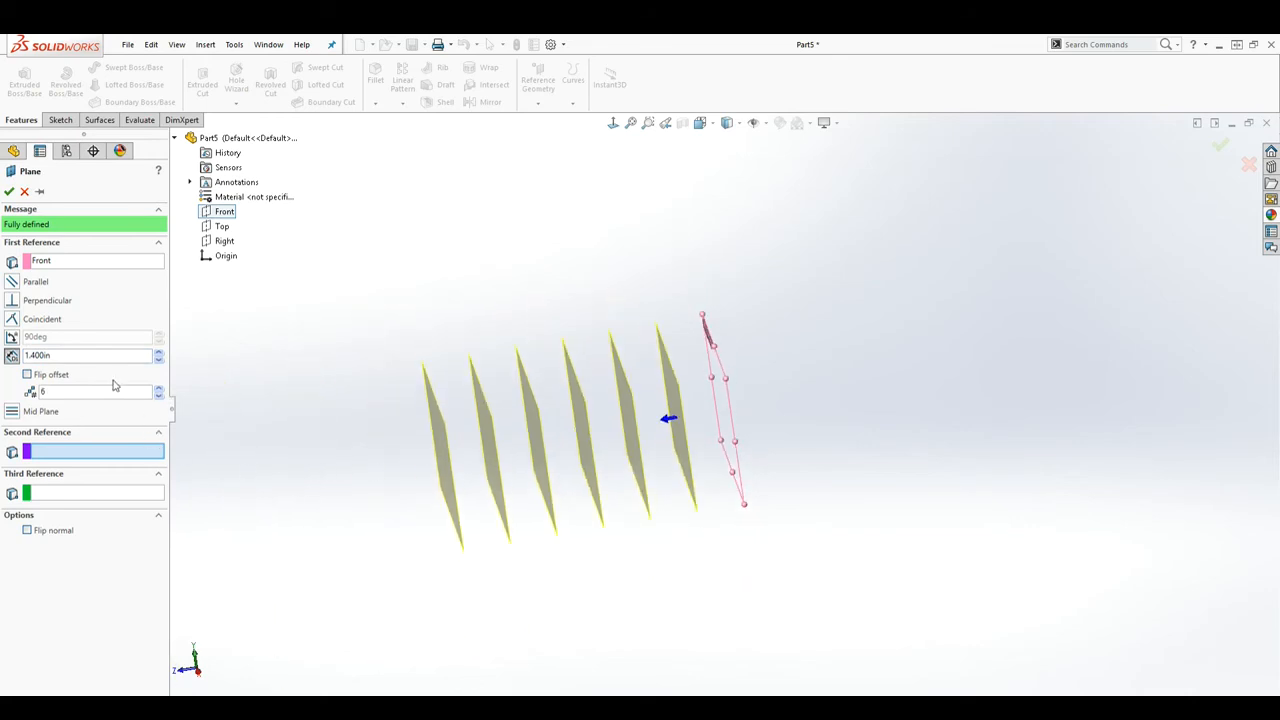
{"action": "double_click", "coordinate": [85, 362]}
{"action": "type", "text": "1.5"}
{"action": "key", "text": "Return"}
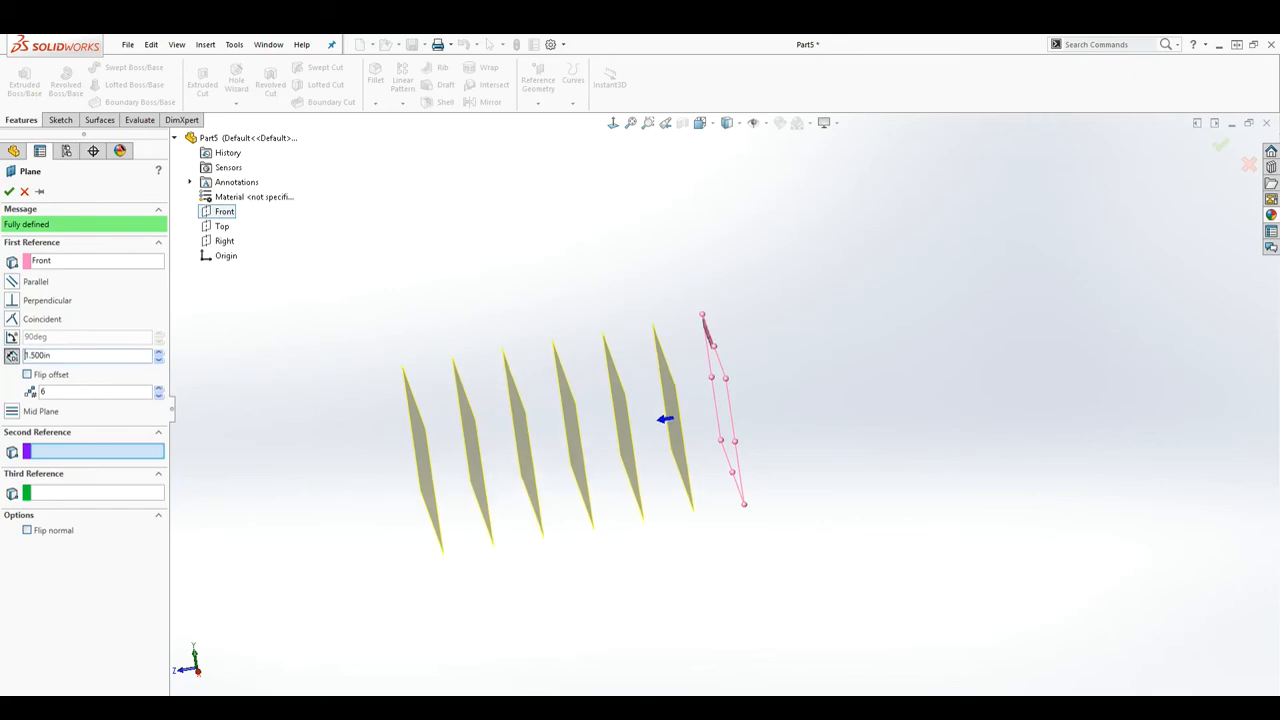
{"action": "left_click", "coordinate": [10, 192]}
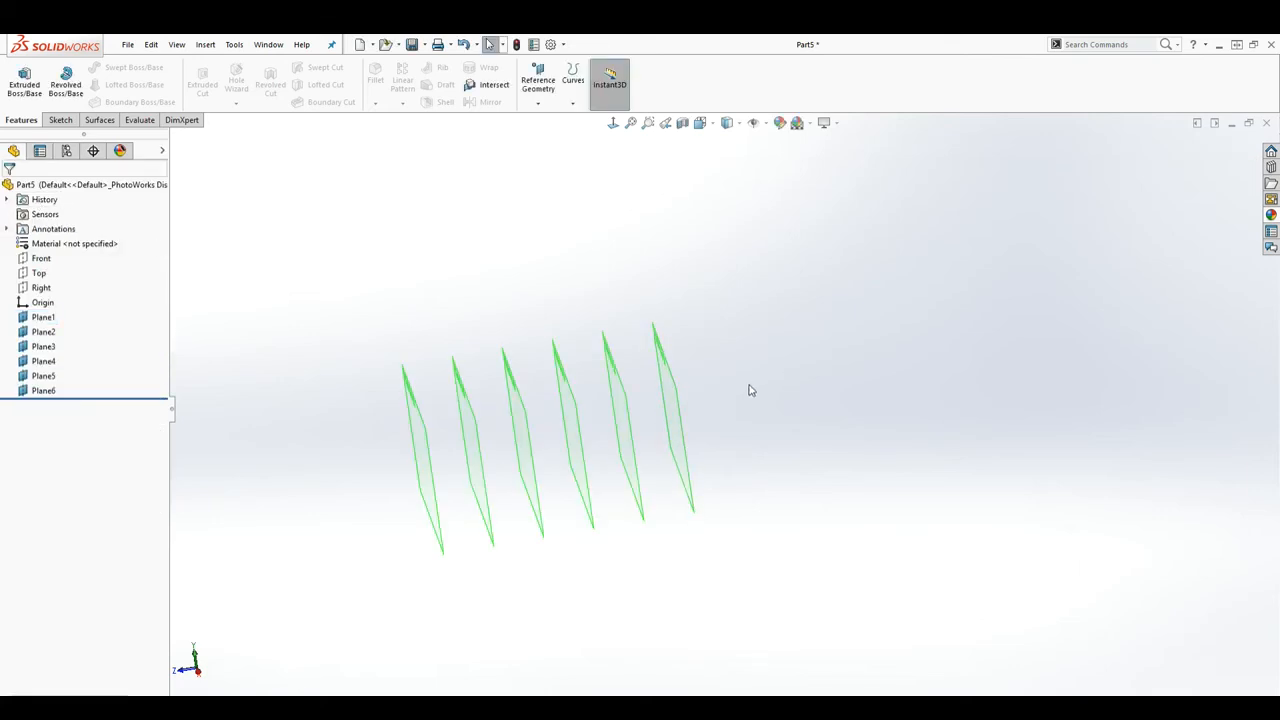
Step: Orbit around Plane1–Plane6, then select the Front plane and show the Sketch tools
{"action": "middle_click_drag", "start_coordinate": [492, 433], "coordinate": [523, 466]}
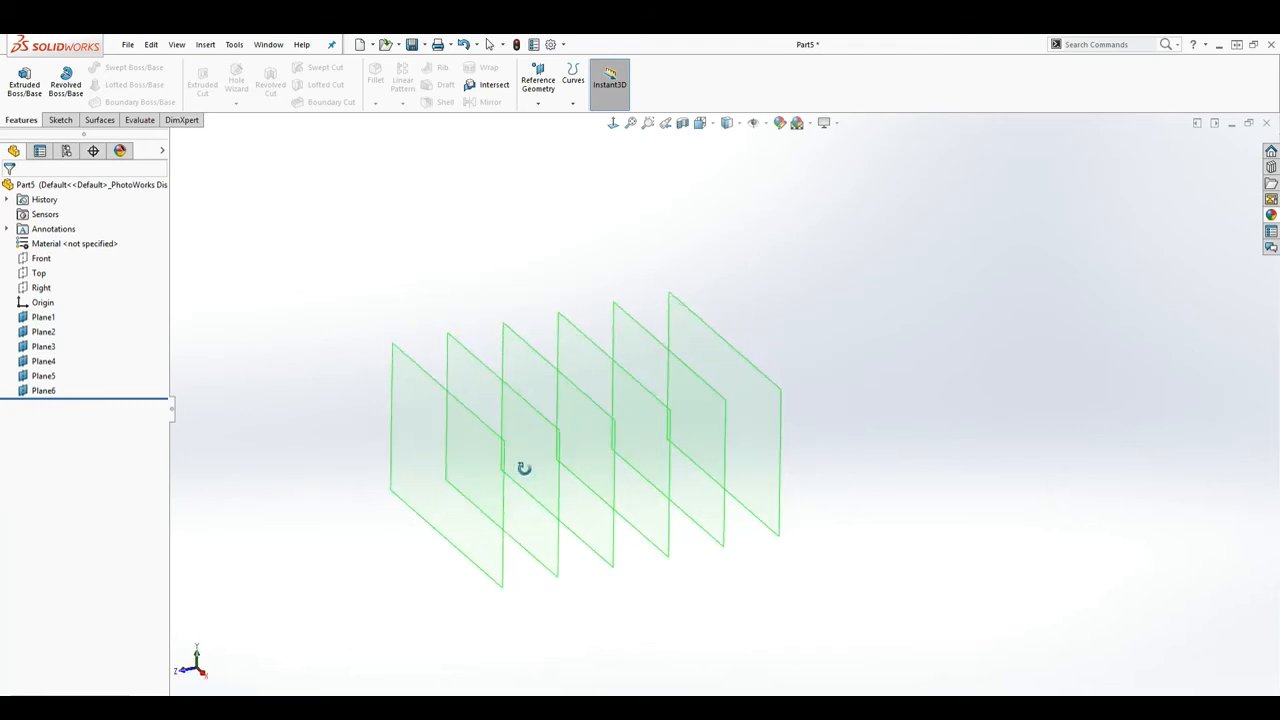
{"action": "left_click", "coordinate": [41, 260]}
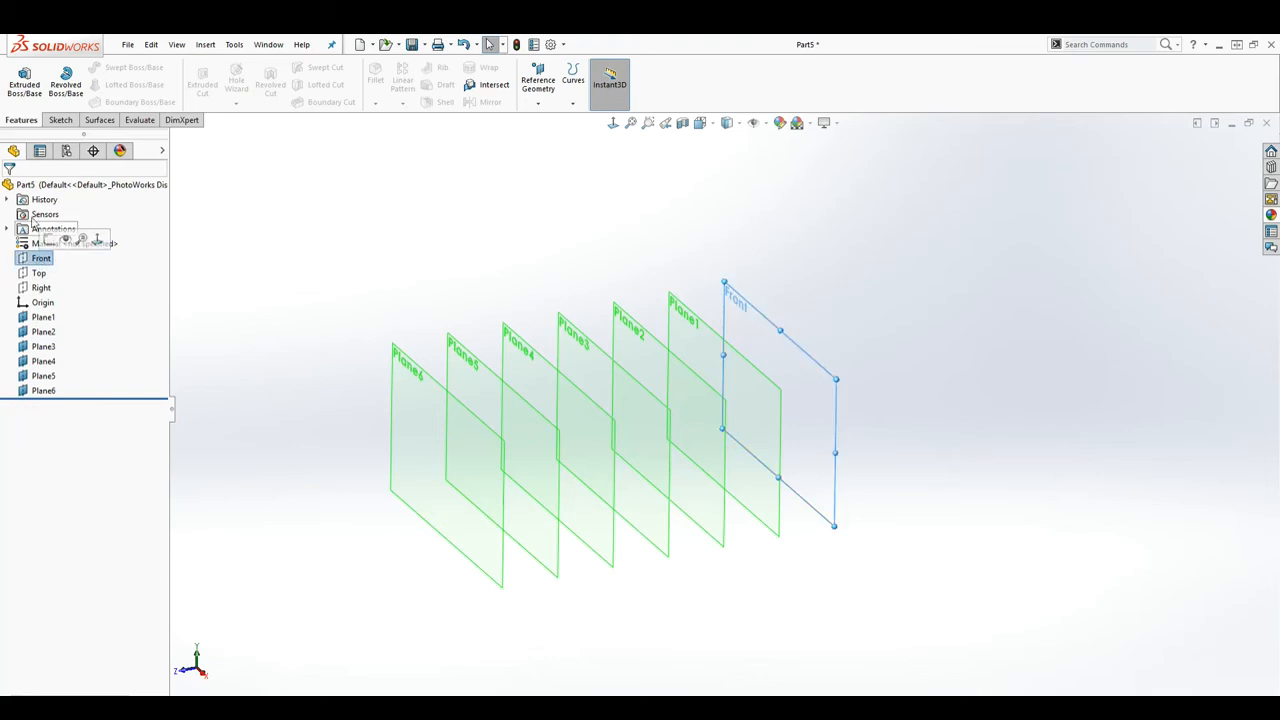
{"action": "left_click", "coordinate": [57, 120]}
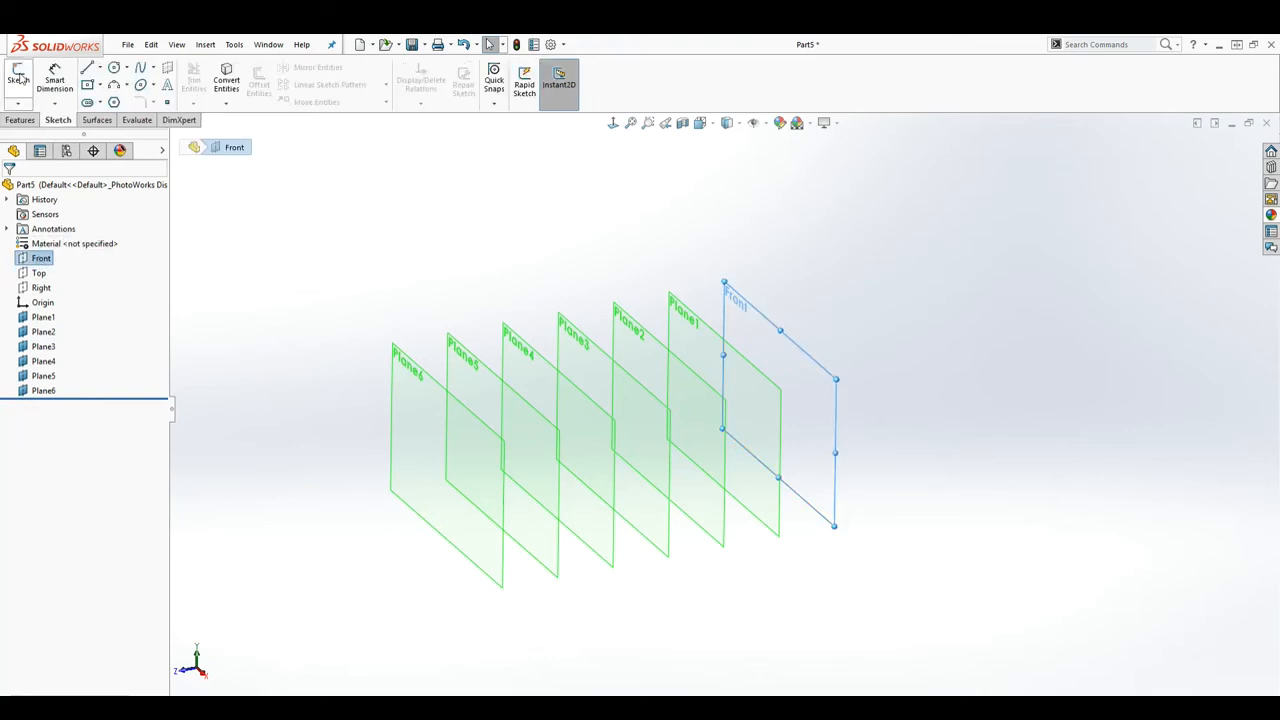
Step: Start Sketch2 on the Front plane with the Midpoint Line tool
{"action": "left_click", "coordinate": [18, 78]}
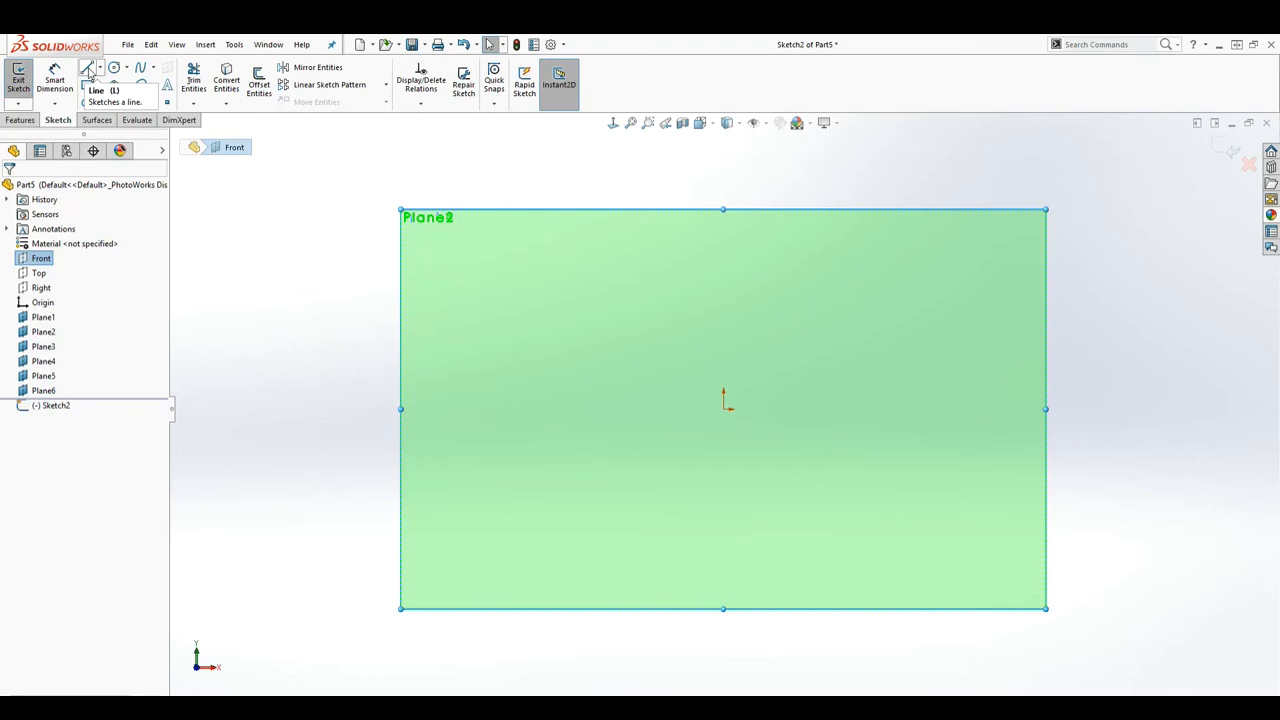
{"action": "left_click", "coordinate": [88, 70]}
{"action": "key", "text": "Escape"}
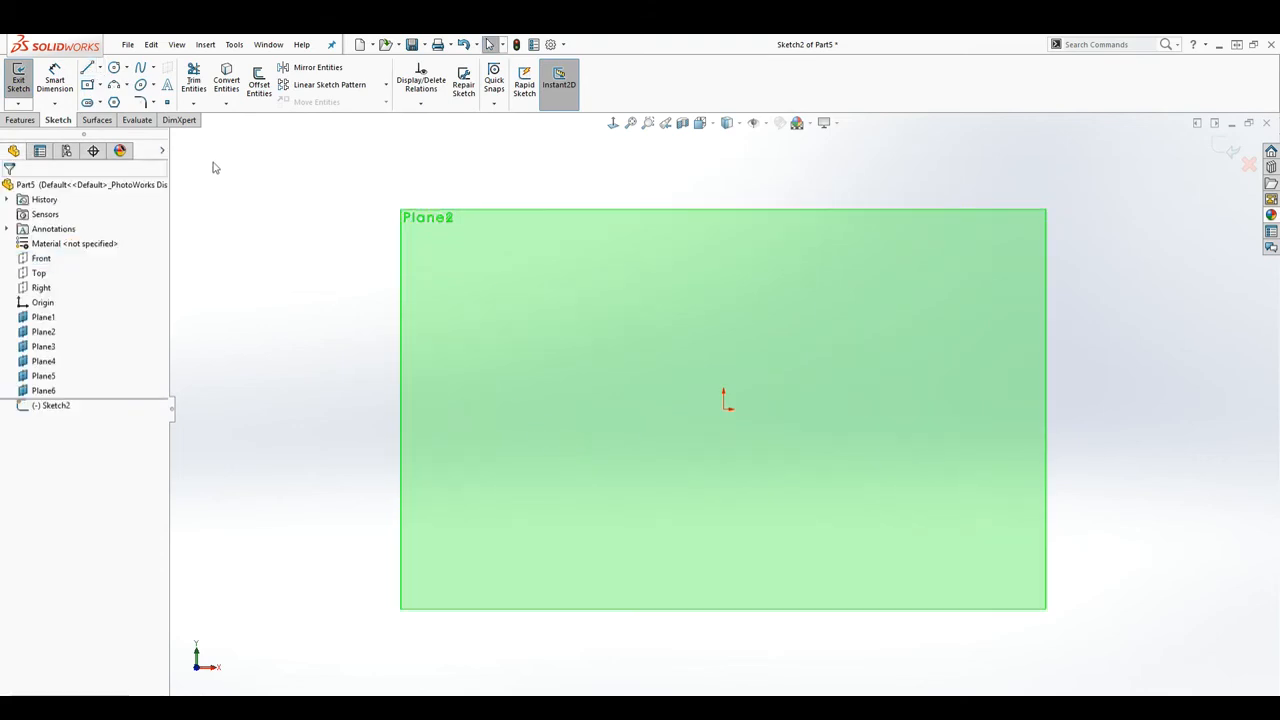
{"action": "left_click", "coordinate": [100, 67]}
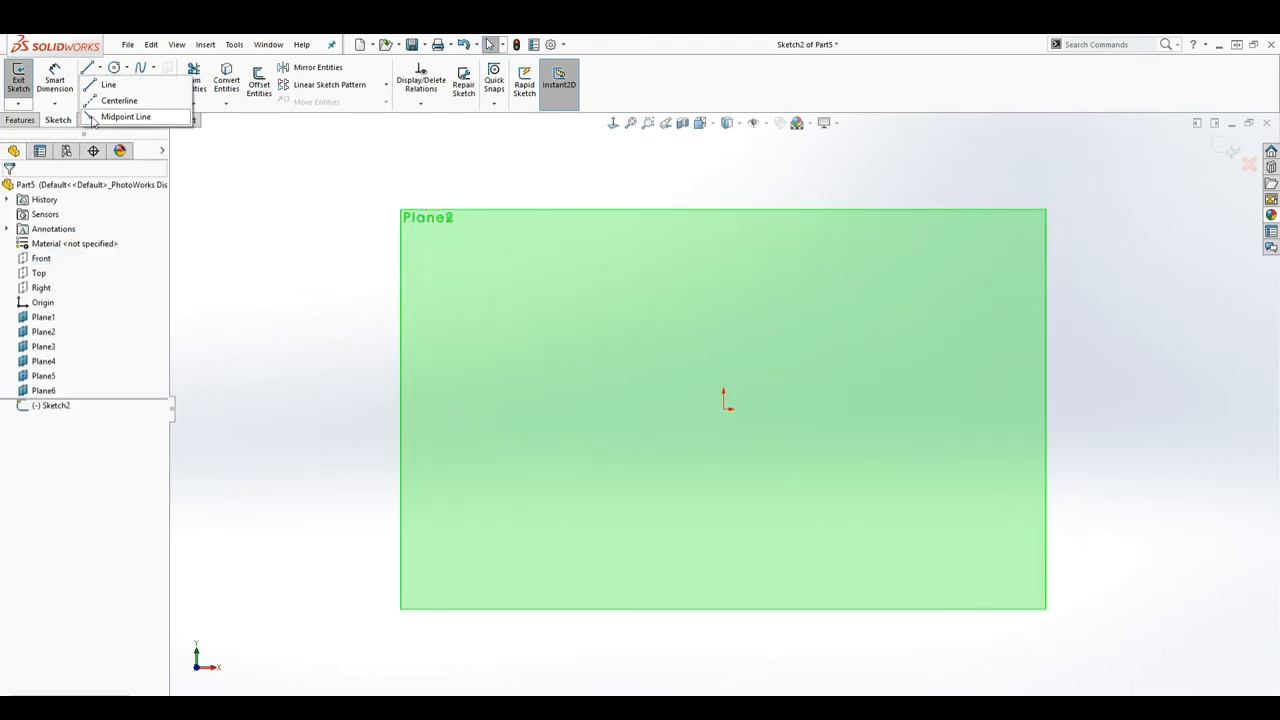
{"action": "left_click", "coordinate": [91, 118]}
Step: Draw a horizontal midpoint line centred on the origin and close Sketch2
{"action": "left_click", "coordinate": [726, 408]}
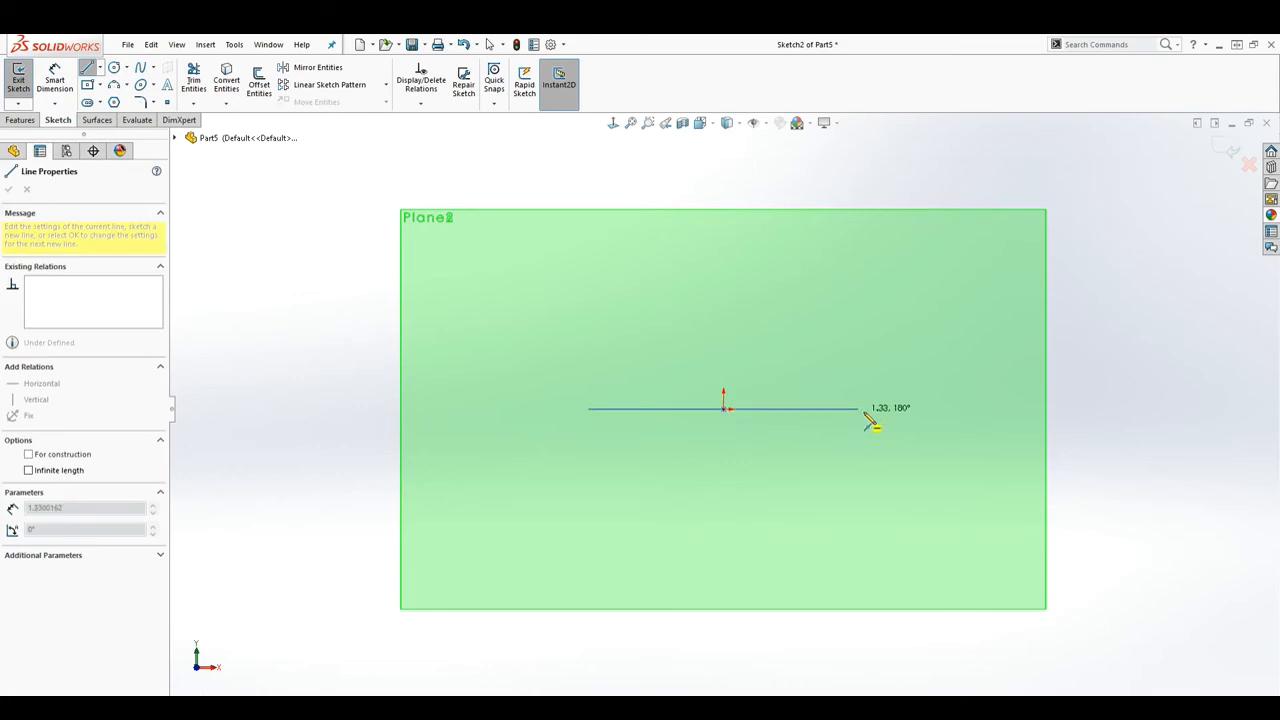
{"action": "left_click", "coordinate": [1026, 410]}
{"action": "key", "text": "Escape"}
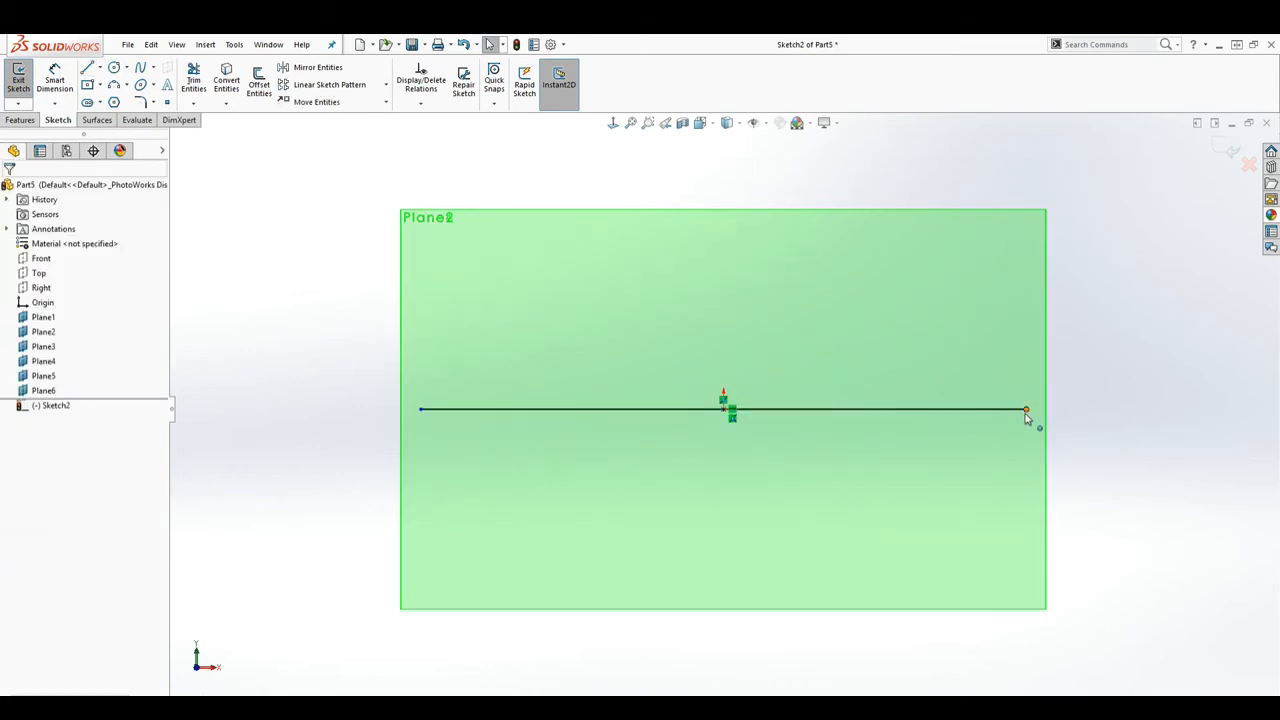
{"action": "left_click", "coordinate": [1230, 152]}
{"action": "mouse_move", "coordinate": [1154, 334]}
{"action": "middle_mouse_down"}
{"action": "mouse_move", "coordinate": [1111, 323]}
{"action": "mouse_move", "coordinate": [1030, 392]}
{"action": "mouse_move", "coordinate": [766, 431]}
{"action": "mouse_move", "coordinate": [737, 412]}
{"action": "mouse_move", "coordinate": [825, 368]}
{"action": "mouse_move", "coordinate": [860, 369]}
{"action": "mouse_move", "coordinate": [820, 397]}
{"action": "middle_mouse_up"}
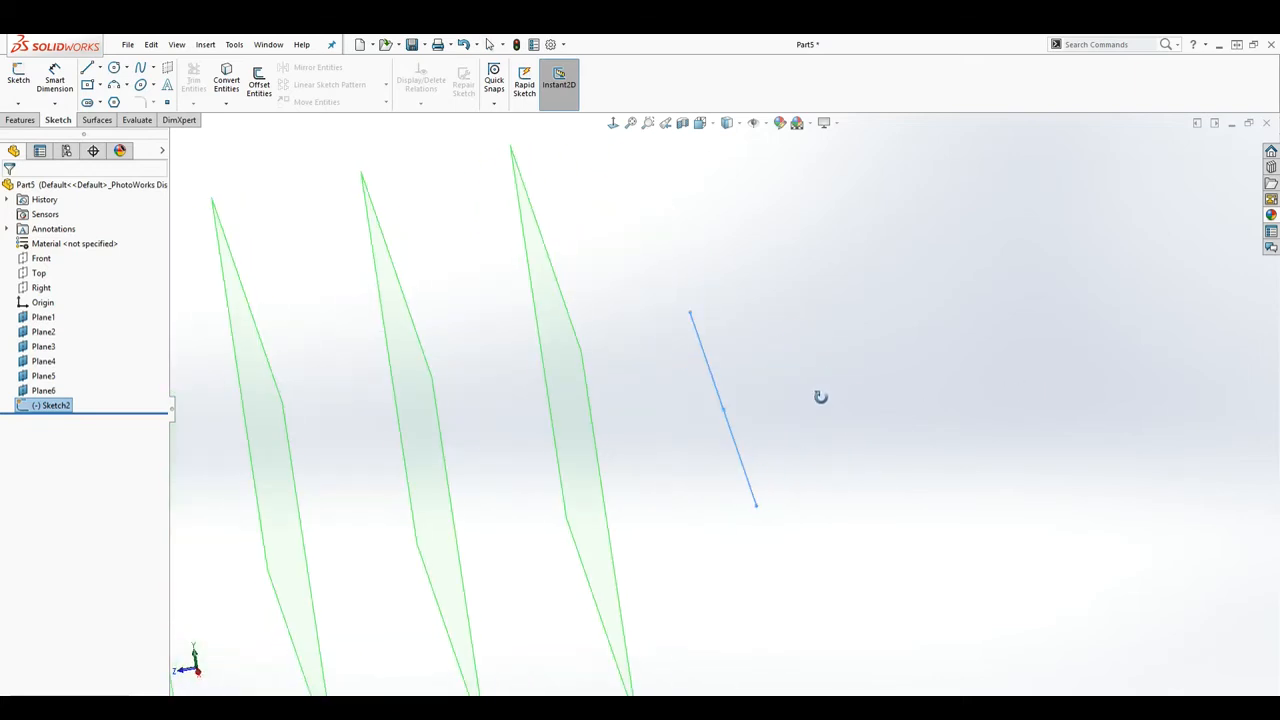
{"action": "left_click", "coordinate": [22, 121]}
Step: Start a new plane with Front as first reference, set to Perpendicular
{"action": "left_click", "coordinate": [543, 97]}
{"action": "left_click", "coordinate": [553, 116]}
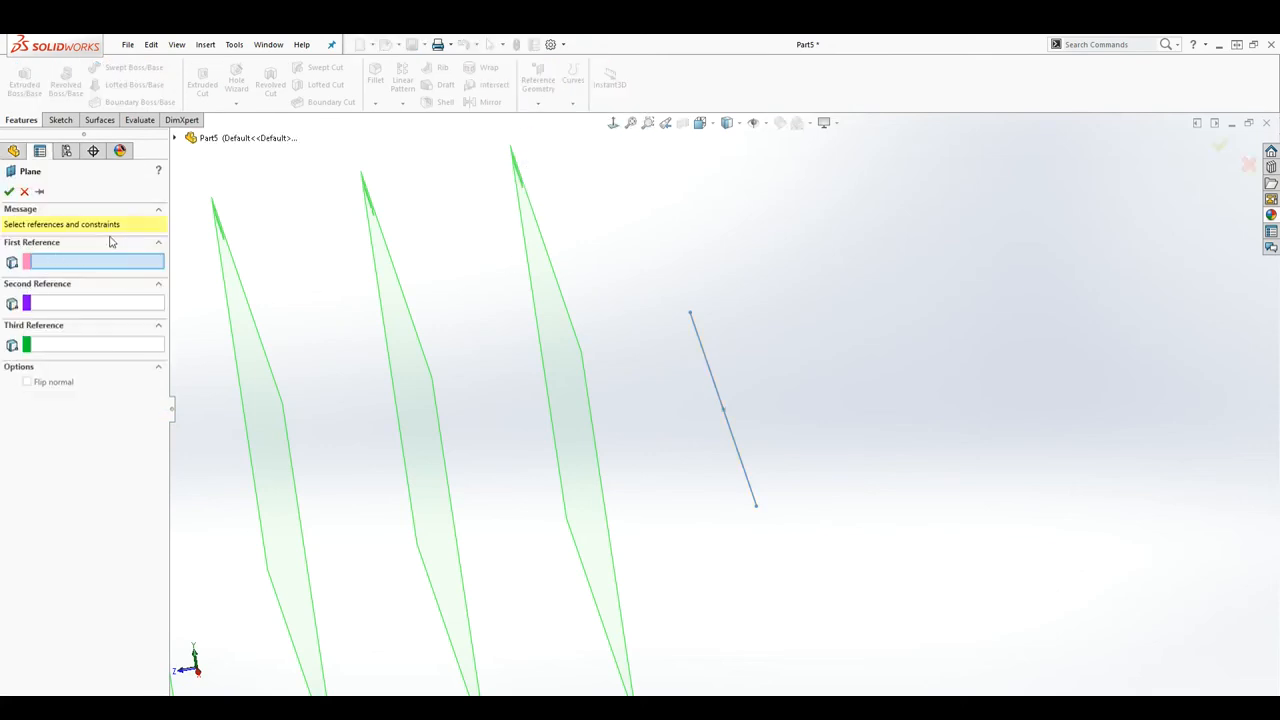
{"action": "key", "text": "z"}
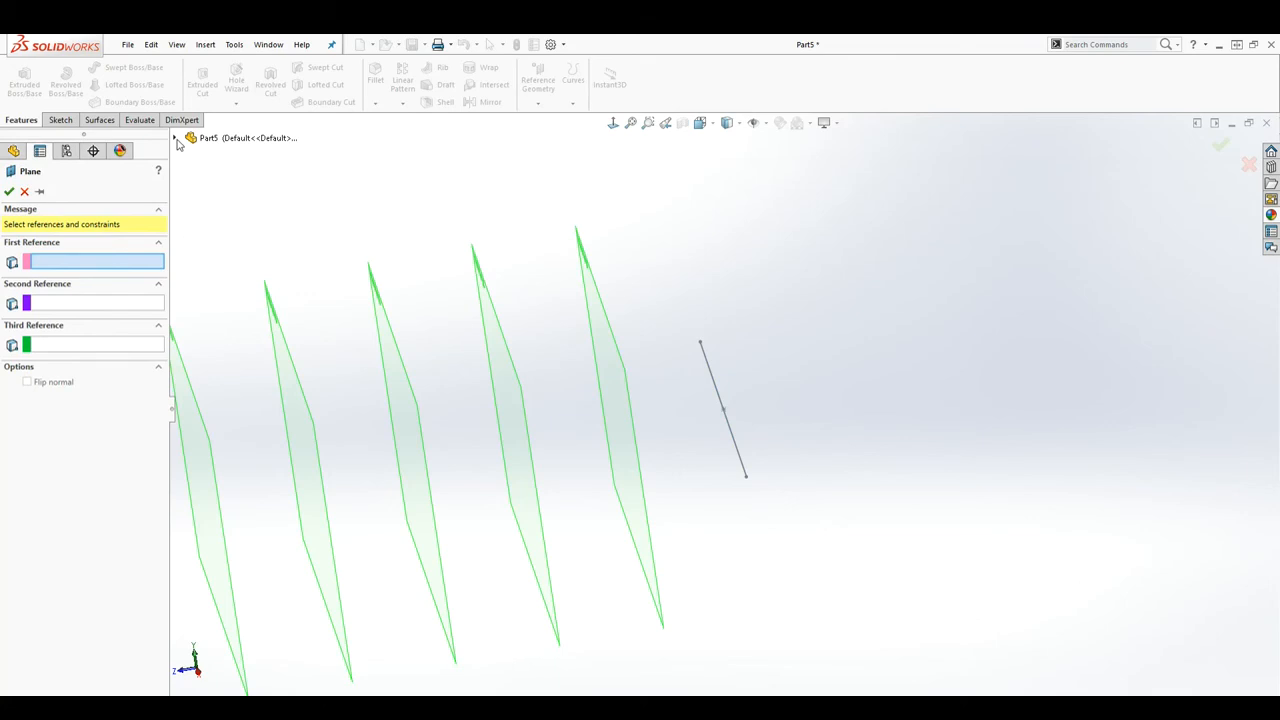
{"action": "left_click", "coordinate": [175, 138]}
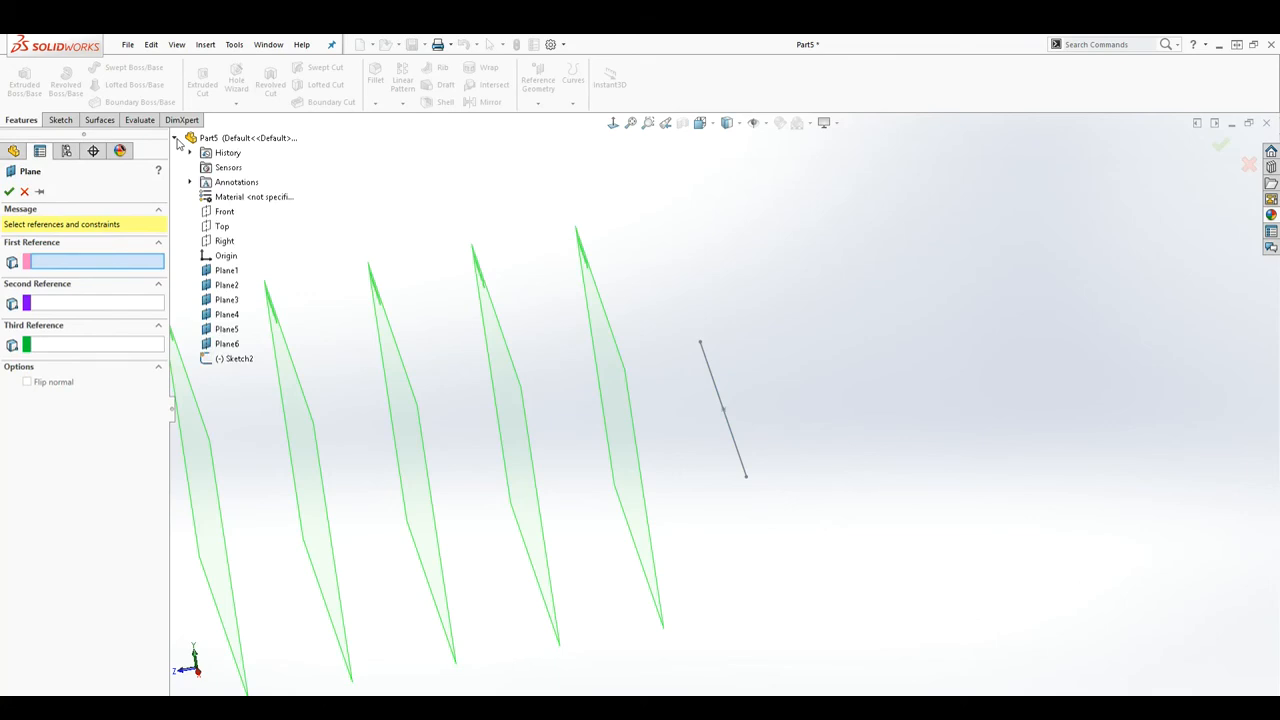
{"action": "left_click", "coordinate": [222, 211]}
{"action": "scroll", "coordinate": [660, 449], "scroll_direction": "up", "scroll_amount": 2}
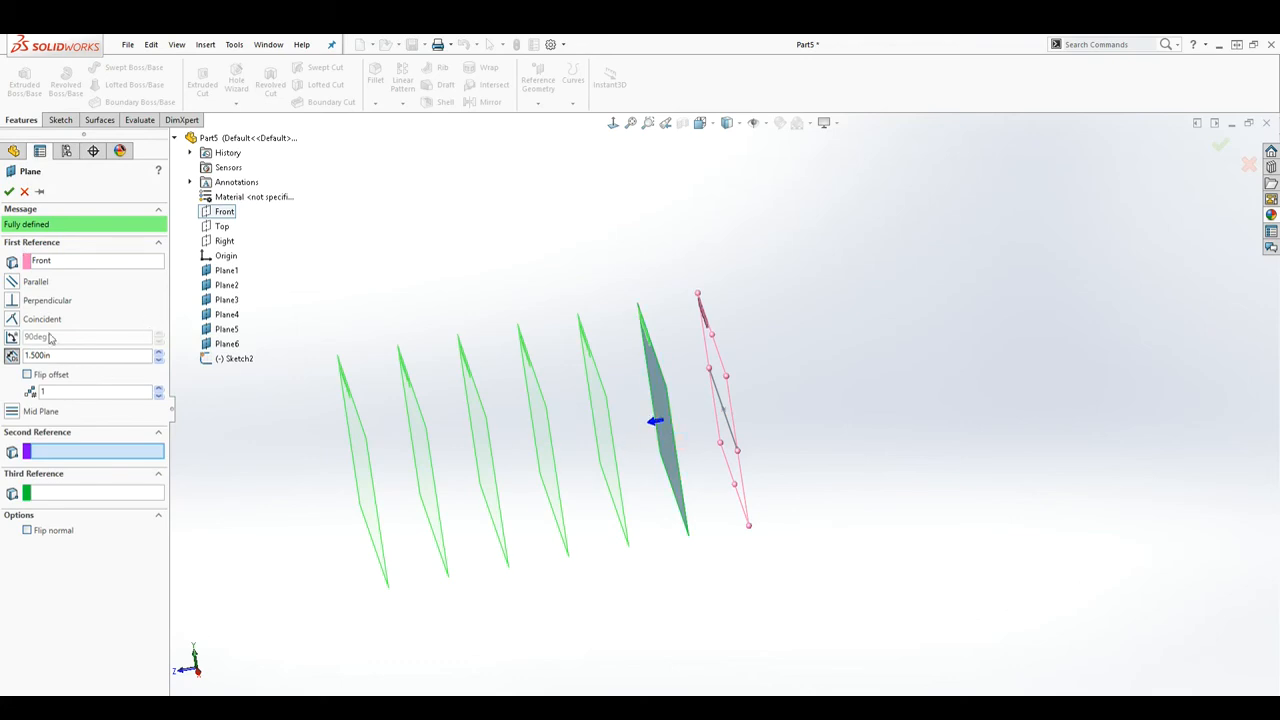
{"action": "left_click", "coordinate": [12, 301]}
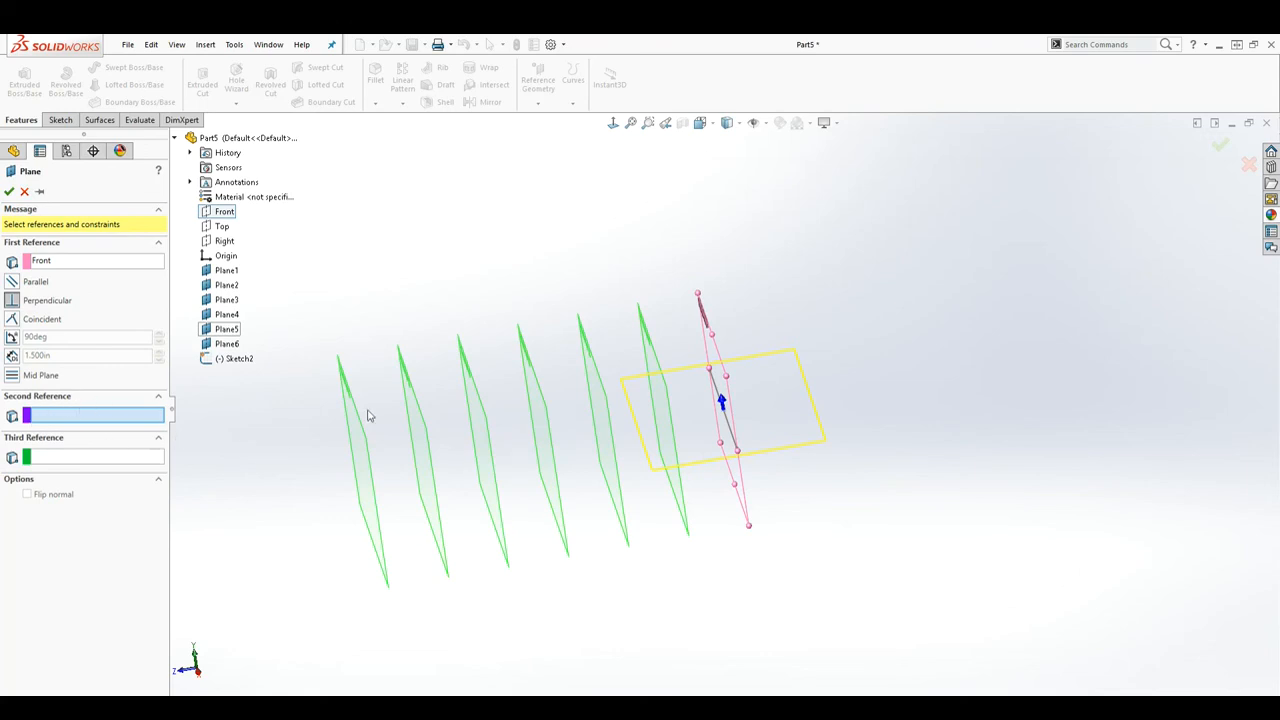
Step: Add Sketch2's line as second reference and create Plane7
{"action": "left_click", "coordinate": [733, 435]}
{"action": "mouse_move", "coordinate": [845, 513]}
{"action": "middle_mouse_down"}
{"action": "mouse_move", "coordinate": [851, 480]}
{"action": "mouse_move", "coordinate": [820, 446]}
{"action": "mouse_move", "coordinate": [851, 486]}
{"action": "mouse_move", "coordinate": [850, 518]}
{"action": "middle_mouse_up"}
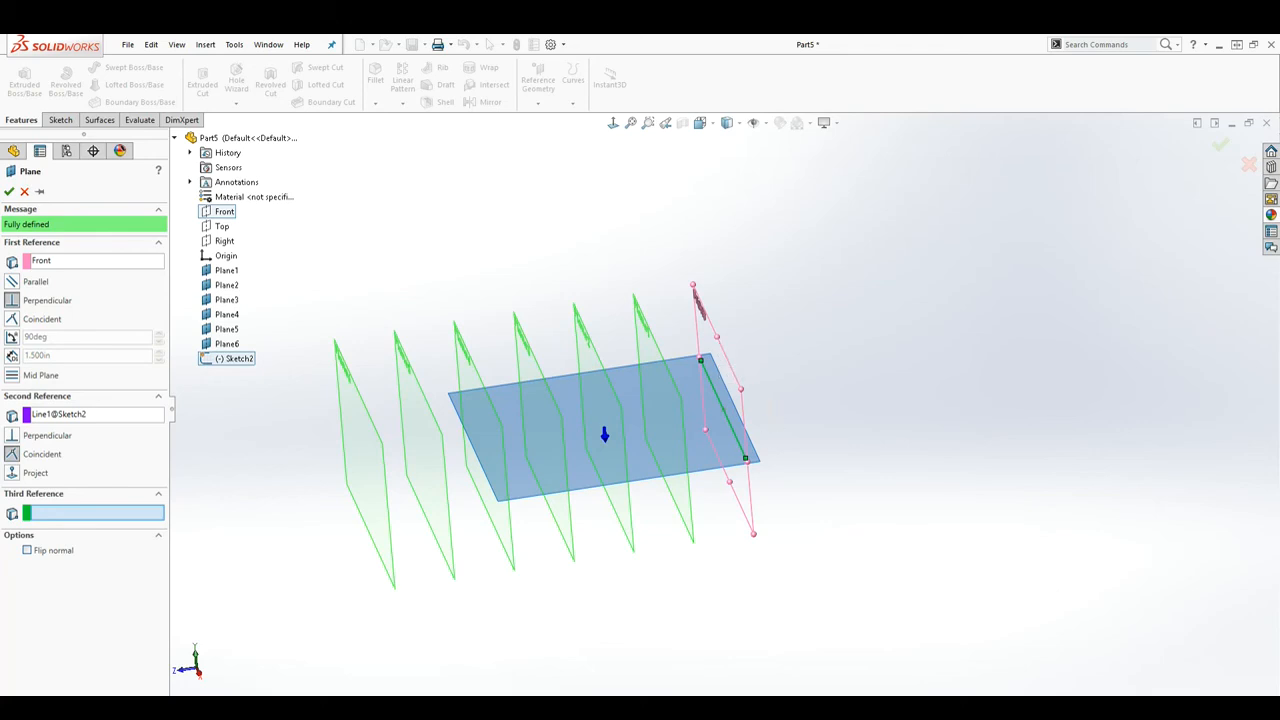
{"action": "left_click", "coordinate": [9, 191]}
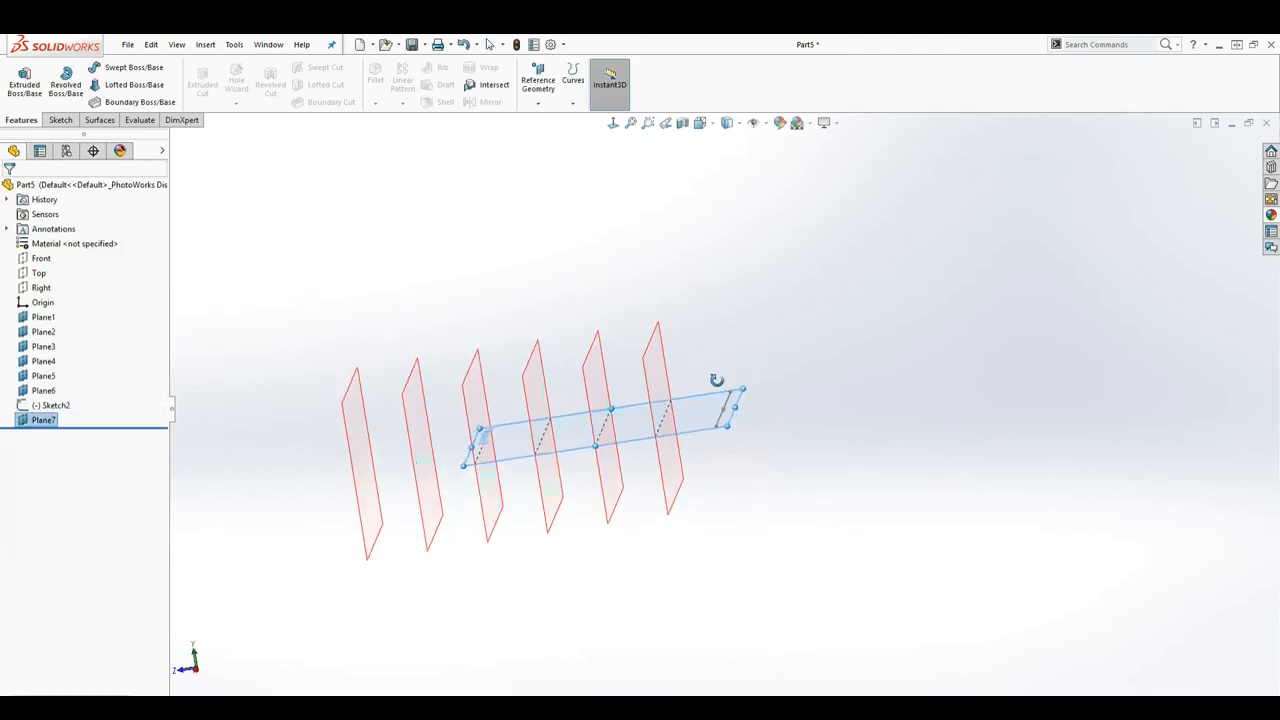
{"action": "middle_click_drag", "start_coordinate": [796, 440], "coordinate": [840, 452]}
Step: Start another plane referencing the Front plane and Sketch2's line
{"action": "left_click", "coordinate": [854, 470]}
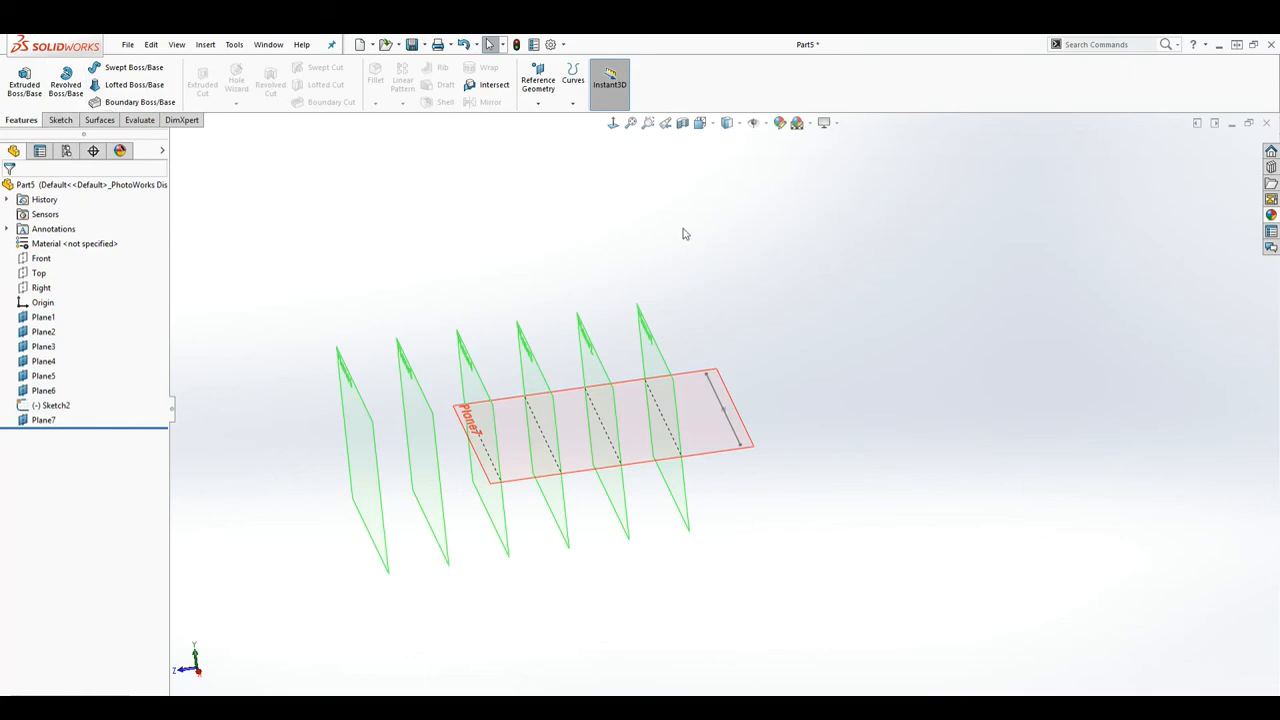
{"action": "left_click", "coordinate": [543, 80]}
{"action": "left_click", "coordinate": [552, 121]}
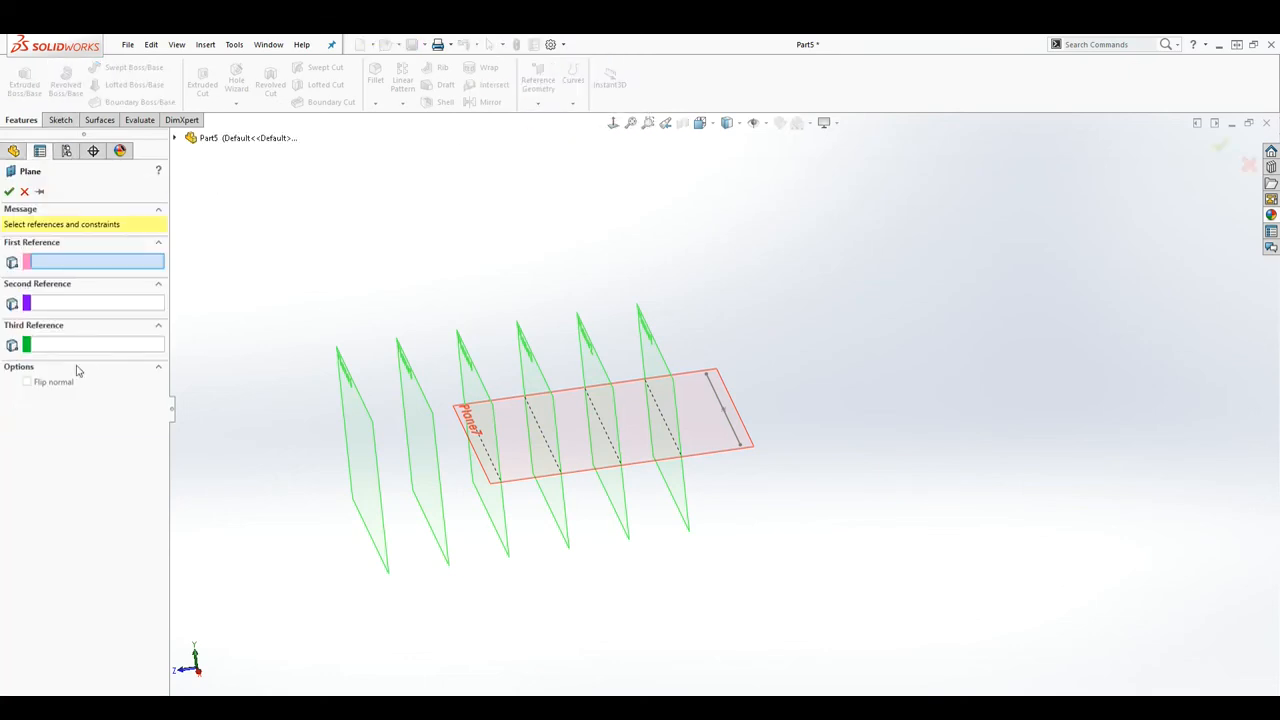
{"action": "left_click", "coordinate": [175, 138]}
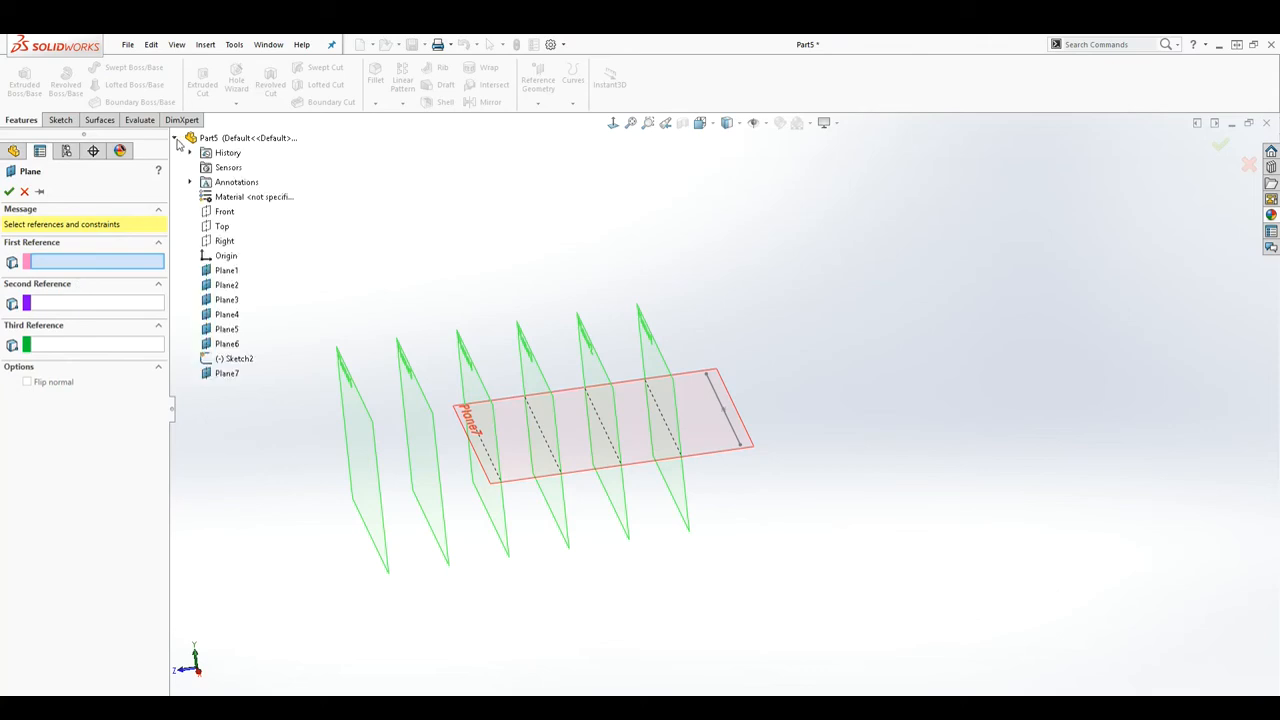
{"action": "left_click", "coordinate": [224, 212]}
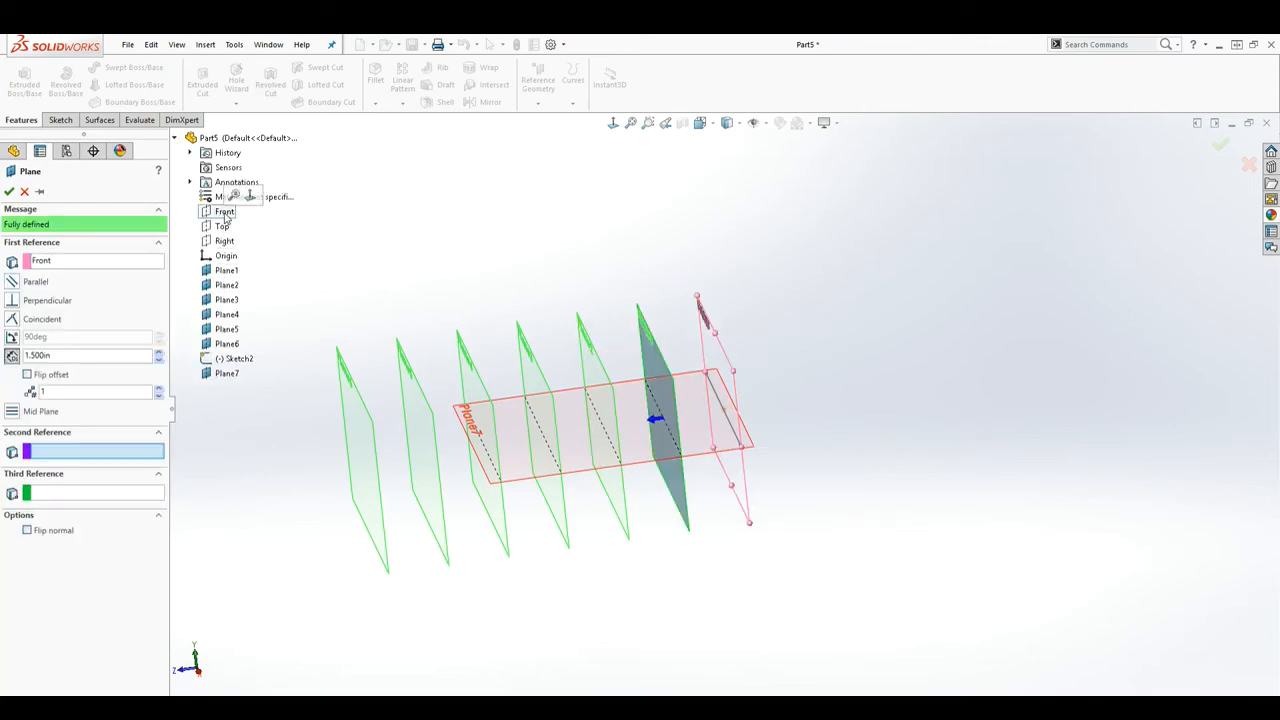
{"action": "left_click", "coordinate": [12, 300]}
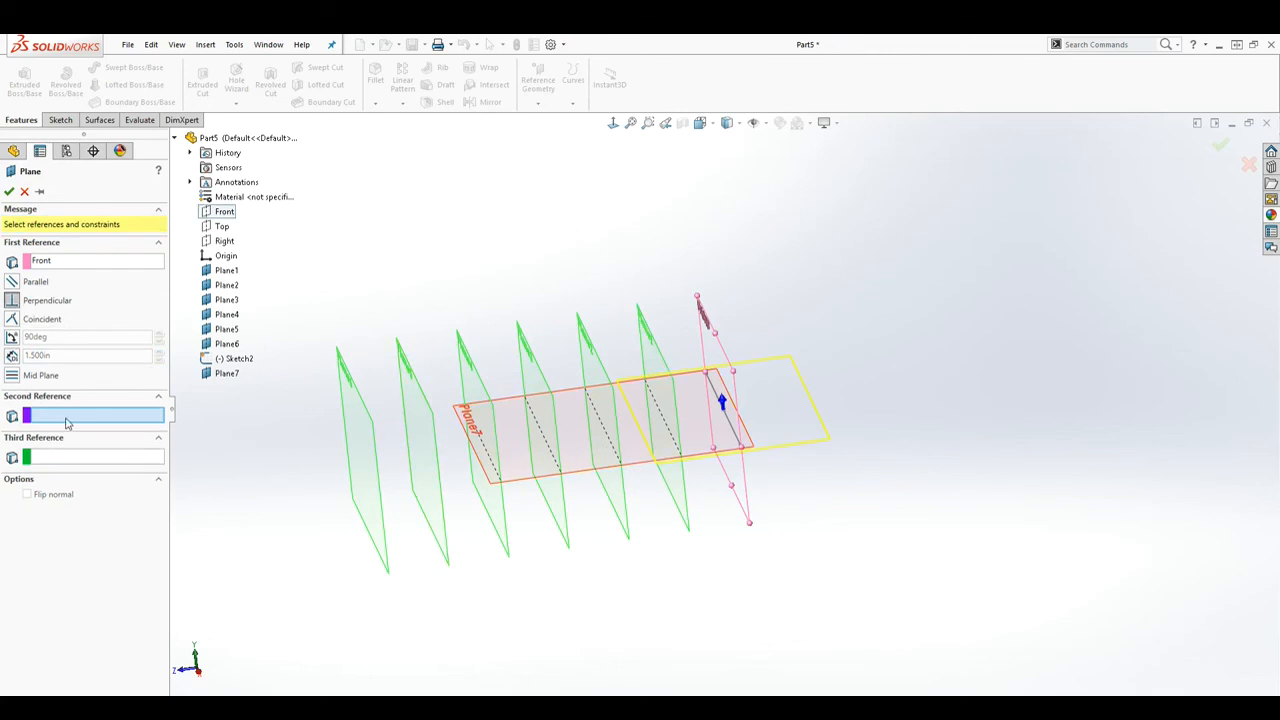
{"action": "left_click", "coordinate": [731, 430]}
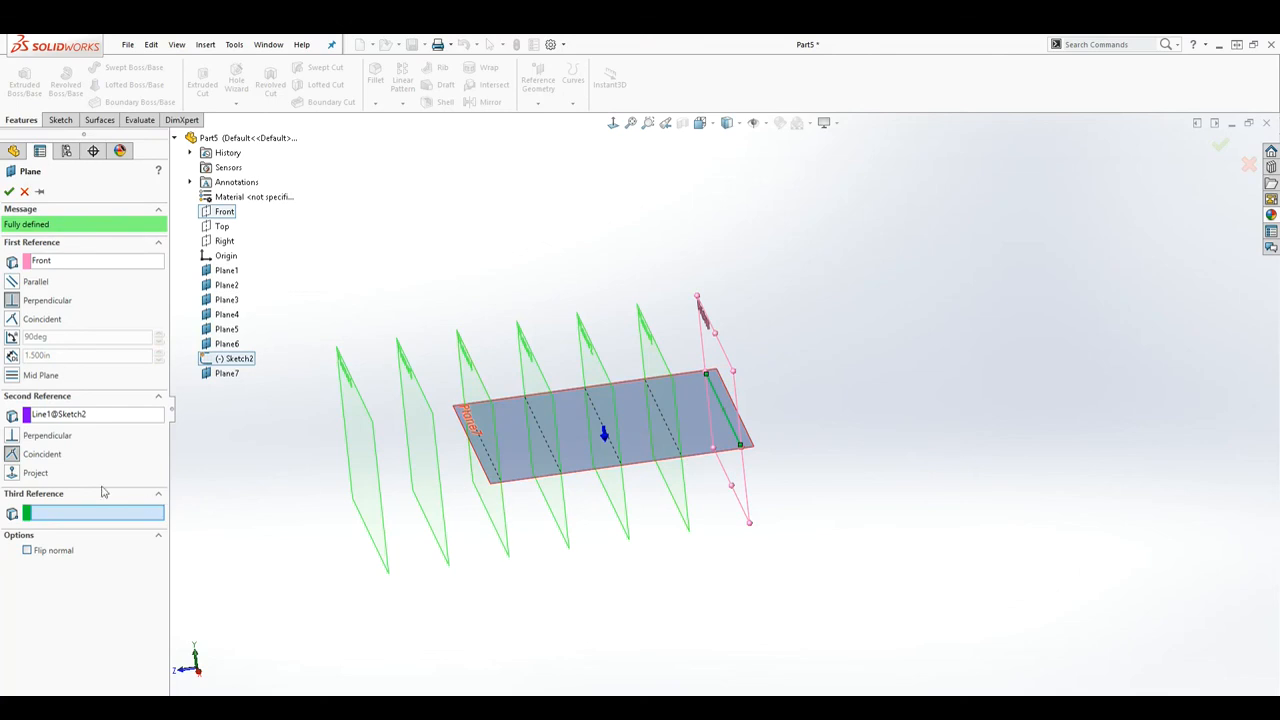
Step: Switch the Front reference to a flipped 237-degree angle and create Plane8
{"action": "left_click", "coordinate": [12, 337]}
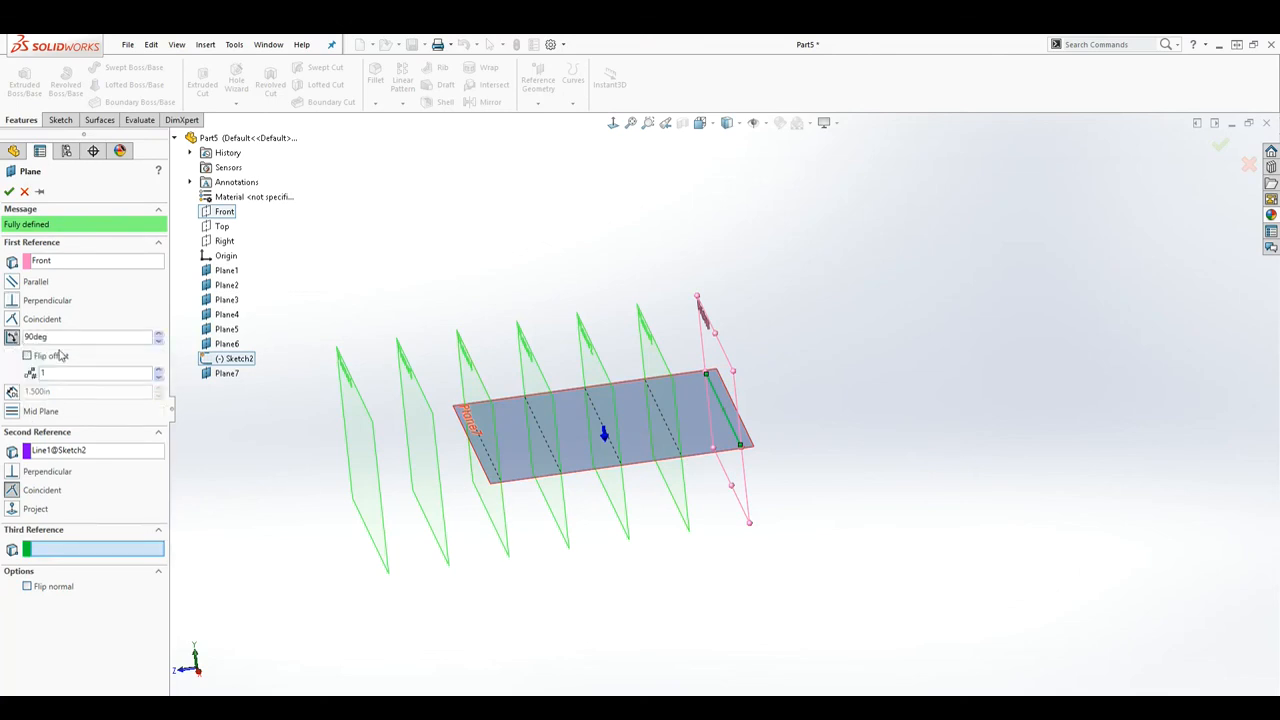
{"action": "left_click", "coordinate": [159, 337]}
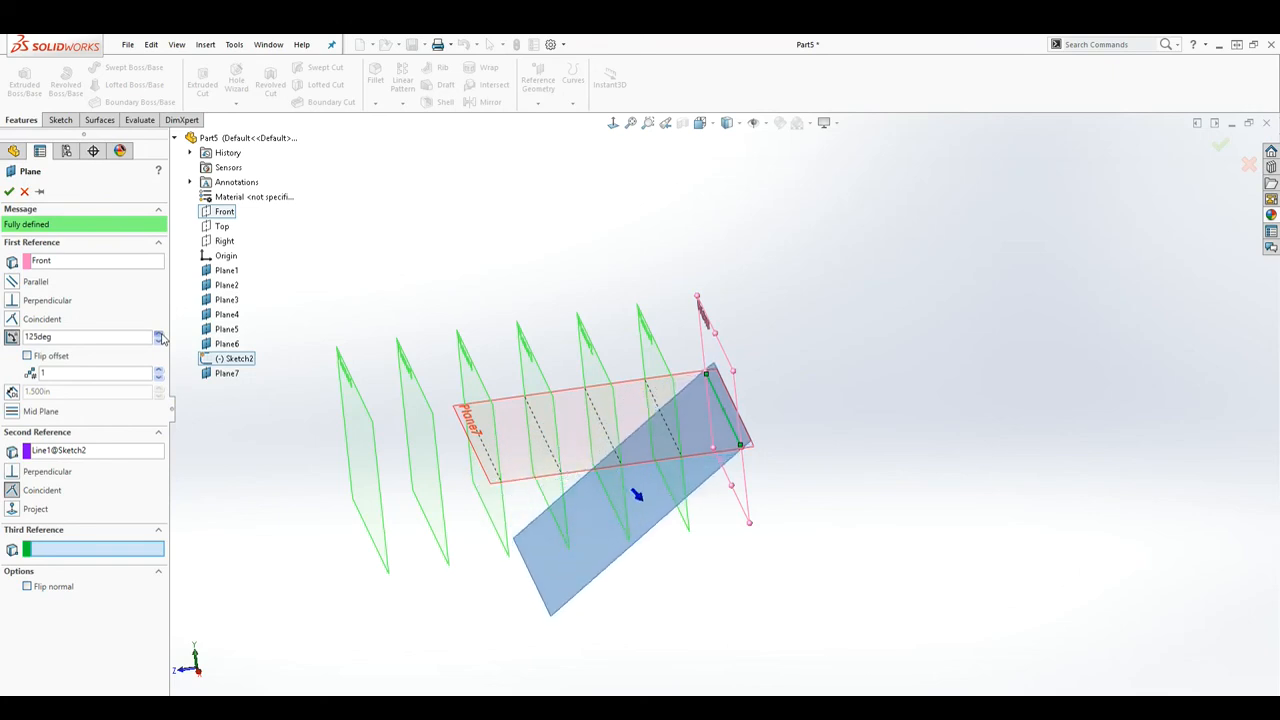
{"action": "left_click", "coordinate": [27, 357]}
{"action": "left_click", "coordinate": [158, 336]}
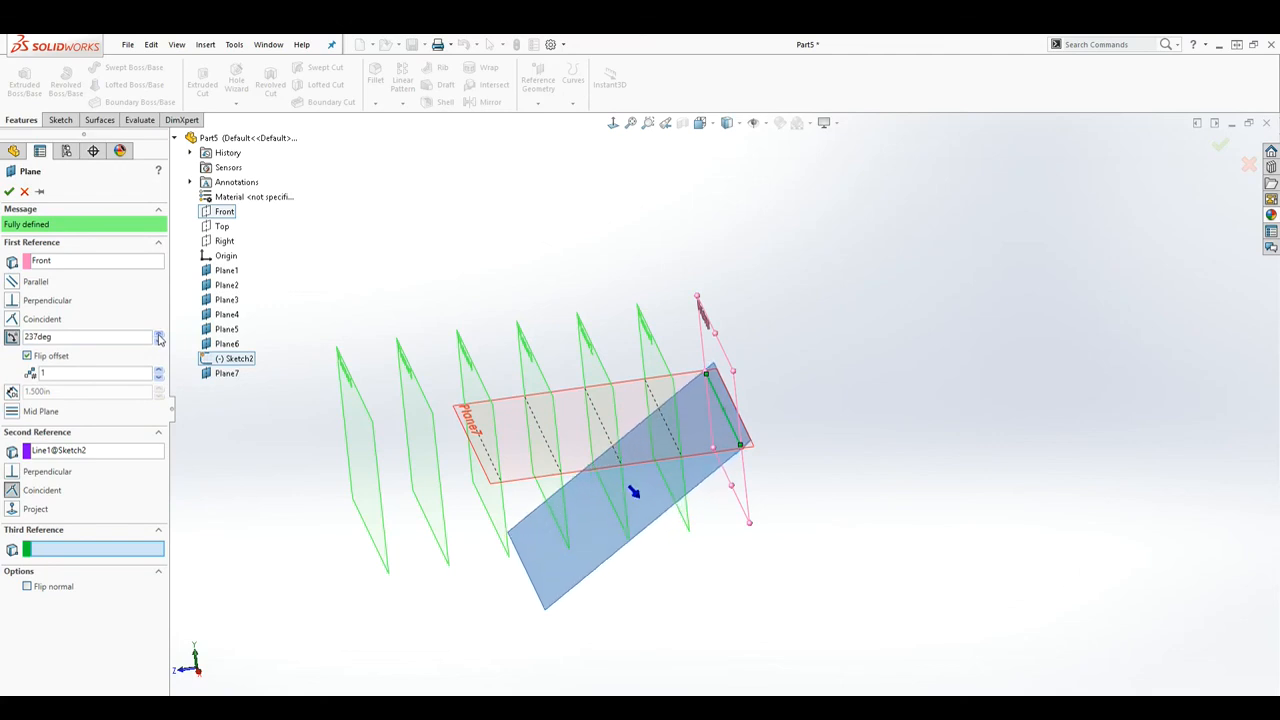
{"action": "left_click", "coordinate": [8, 195]}
Step: Orbit the view to inspect Plane8, then reopen the Reference Geometry list
{"action": "scroll", "coordinate": [597, 459], "scroll_direction": "up", "scroll_amount": 3}
{"action": "middle_click_drag", "start_coordinate": [556, 420], "coordinate": [660, 420]}
{"action": "scroll", "coordinate": [643, 378], "scroll_direction": "down", "scroll_amount": 2}
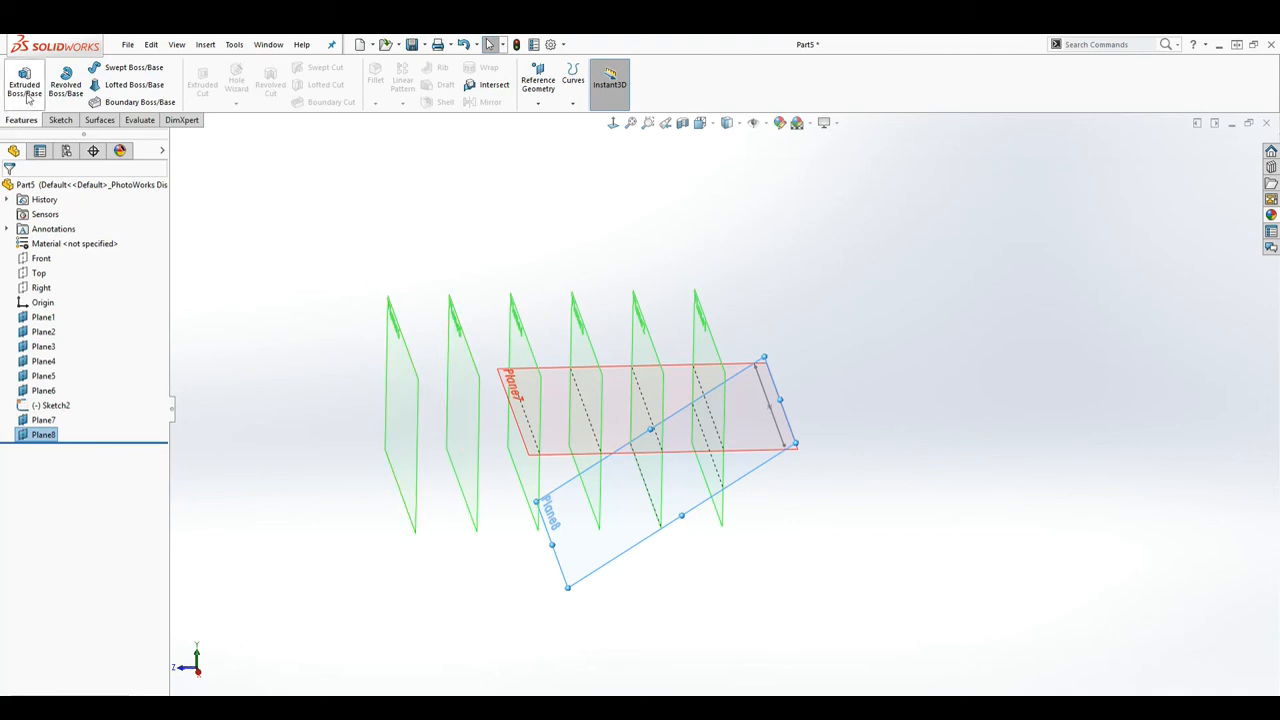
{"action": "left_click", "coordinate": [546, 83]}
{"action": "left_click", "coordinate": [548, 119]}
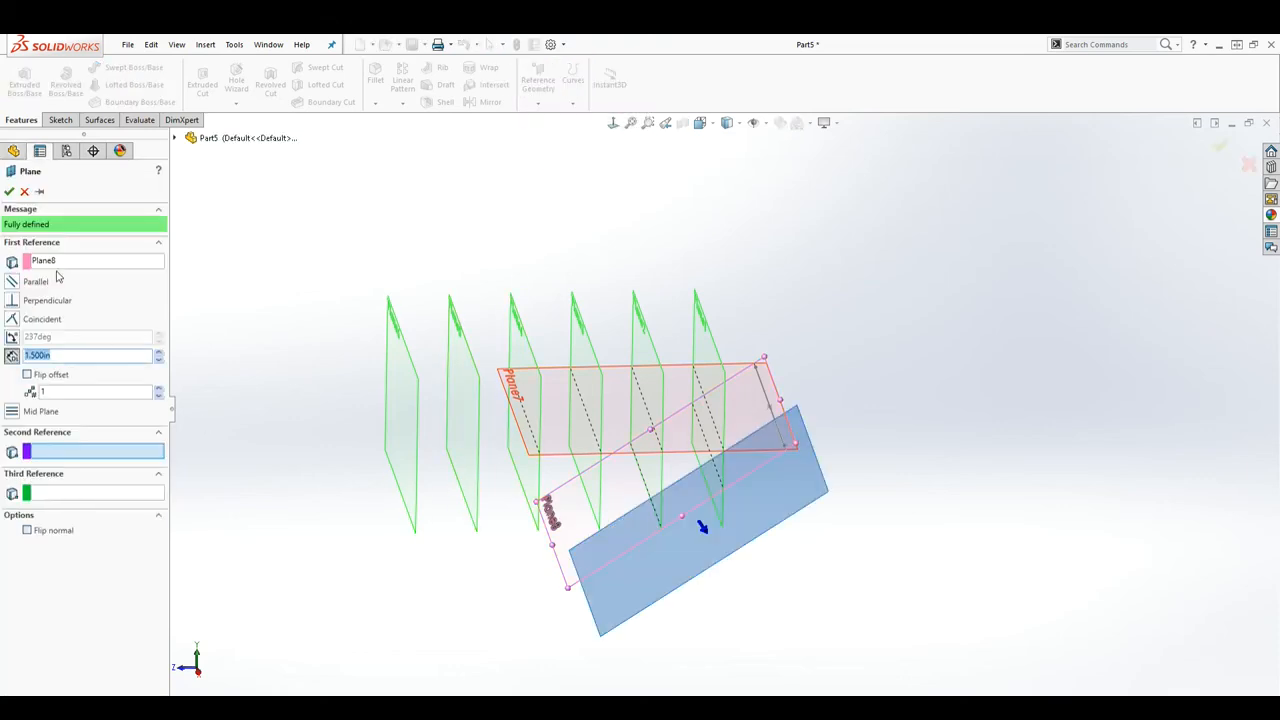
{"action": "left_click", "coordinate": [61, 263]}
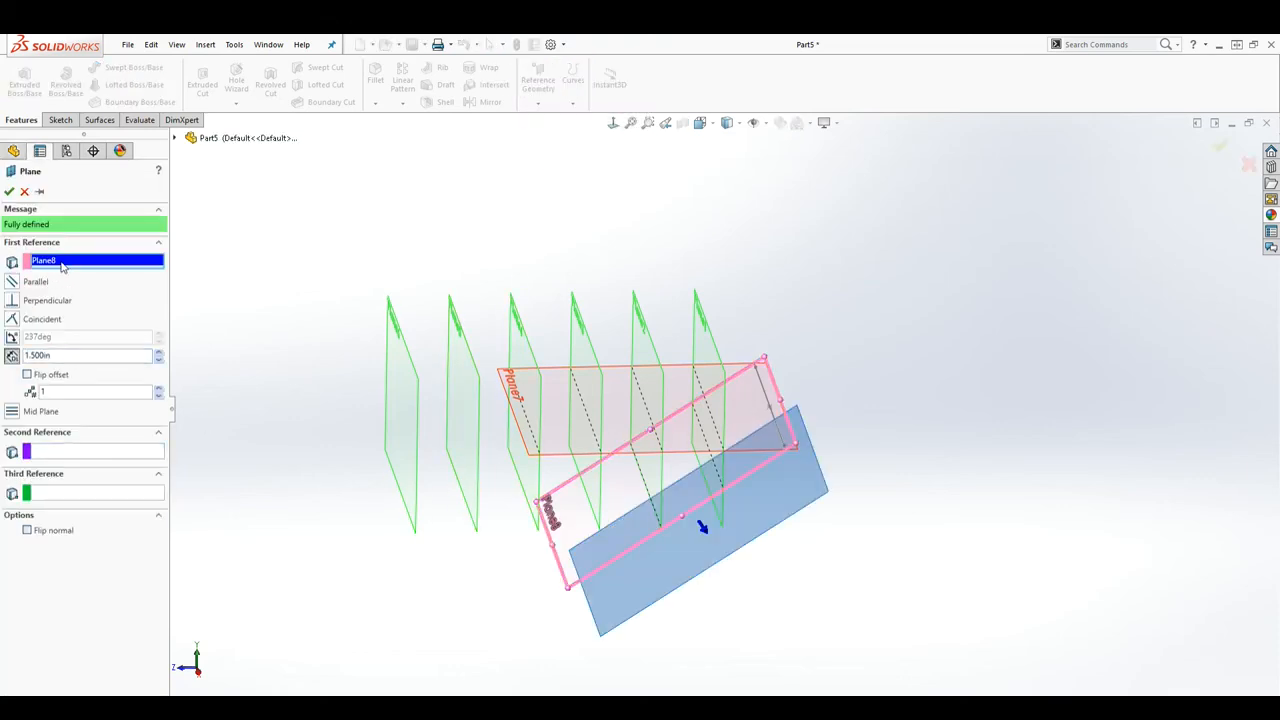
{"action": "left_click", "coordinate": [24, 192]}
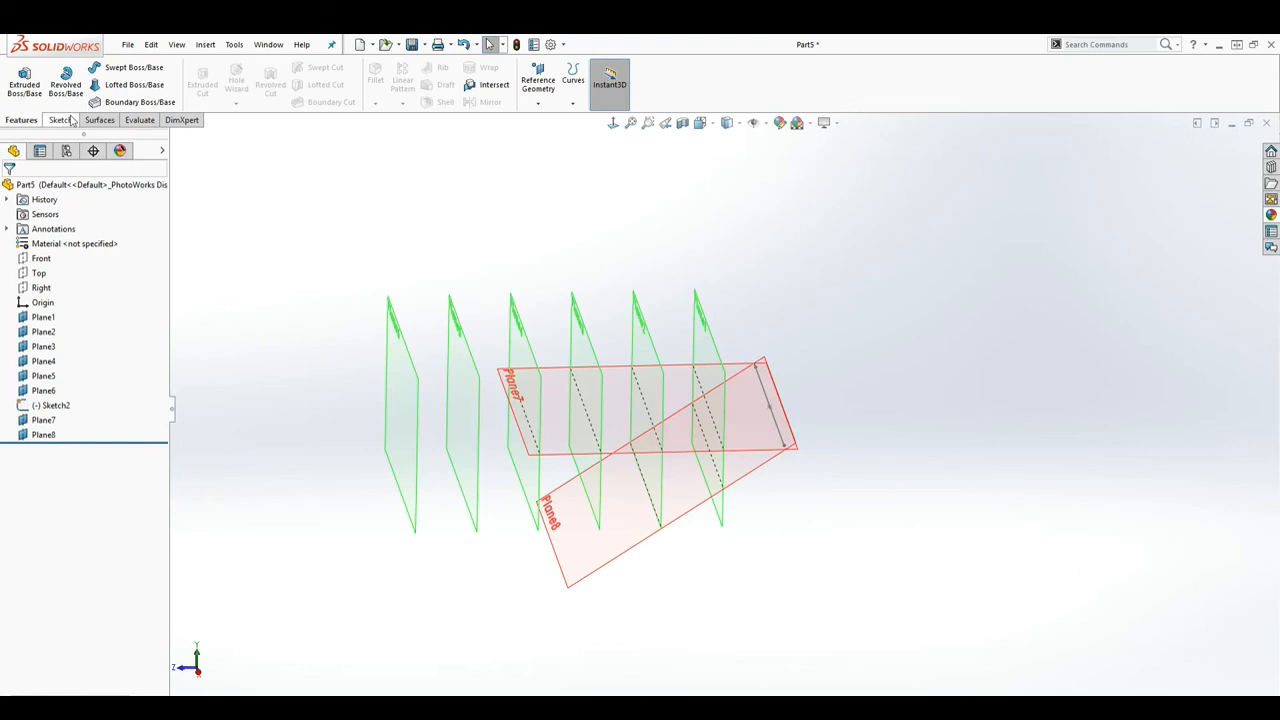
{"action": "left_click", "coordinate": [545, 72]}
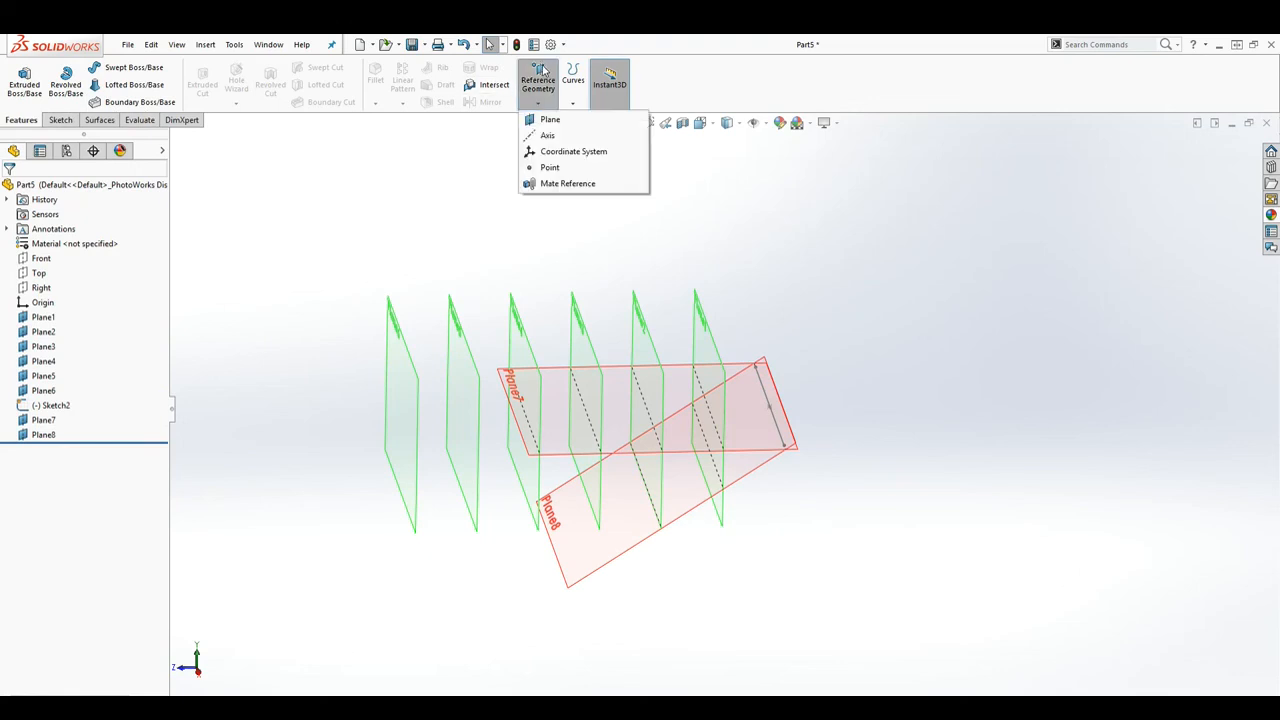
Step: Start a plane on Plane5, switch it to Mid Plane with Plane6, and create Plane9
{"action": "left_click", "coordinate": [552, 121]}
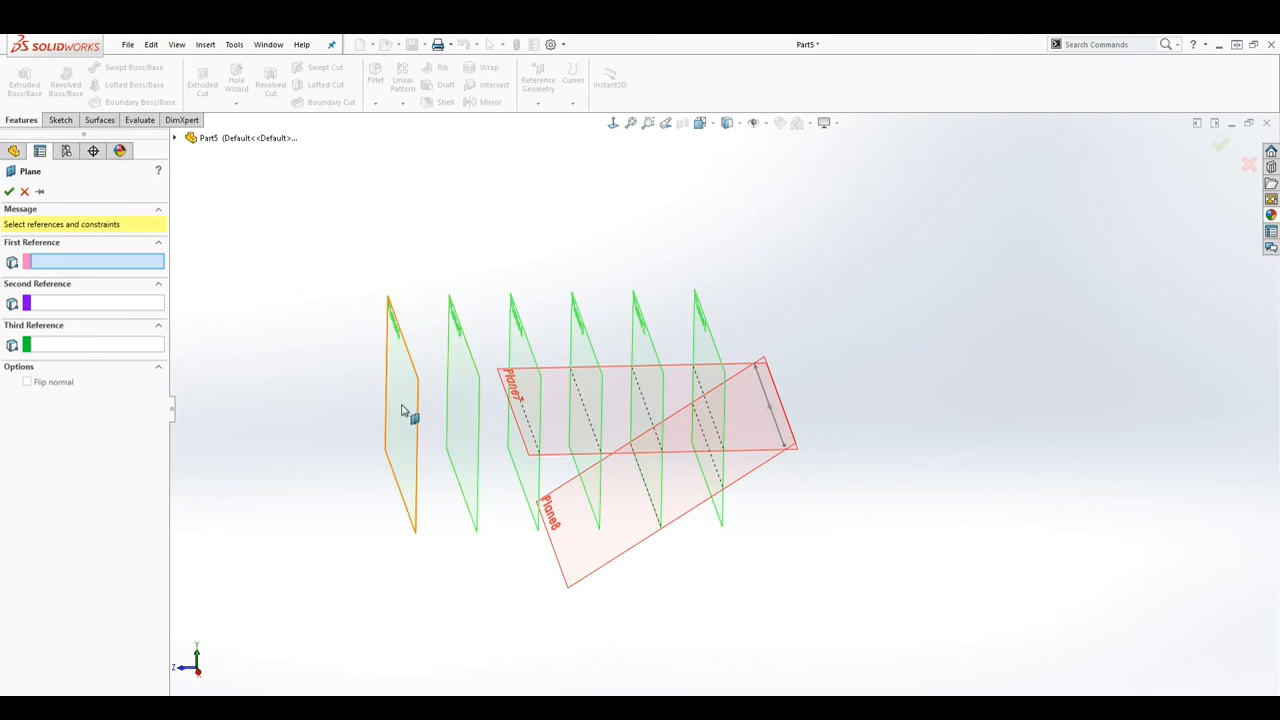
{"action": "left_click", "coordinate": [468, 378]}
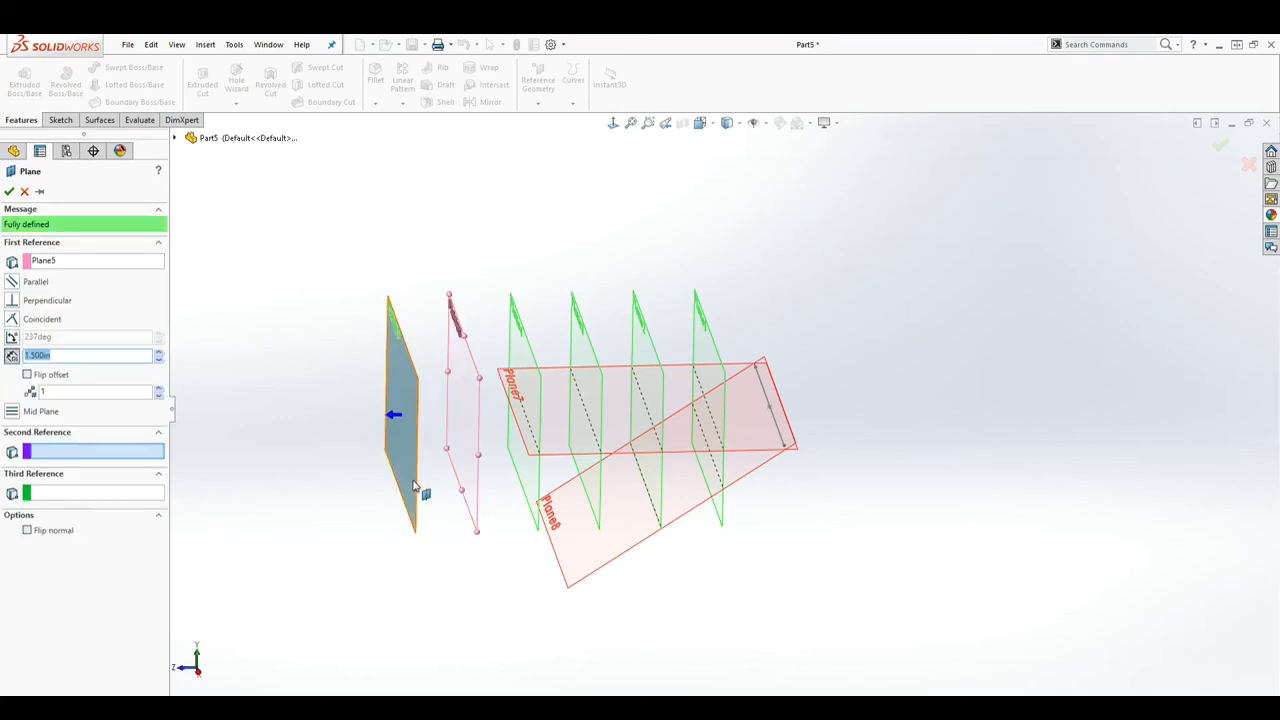
{"action": "mouse_move", "coordinate": [272, 492]}
{"action": "middle_mouse_down"}
{"action": "mouse_move", "coordinate": [257, 477]}
{"action": "mouse_move", "coordinate": [267, 473]}
{"action": "middle_mouse_up"}
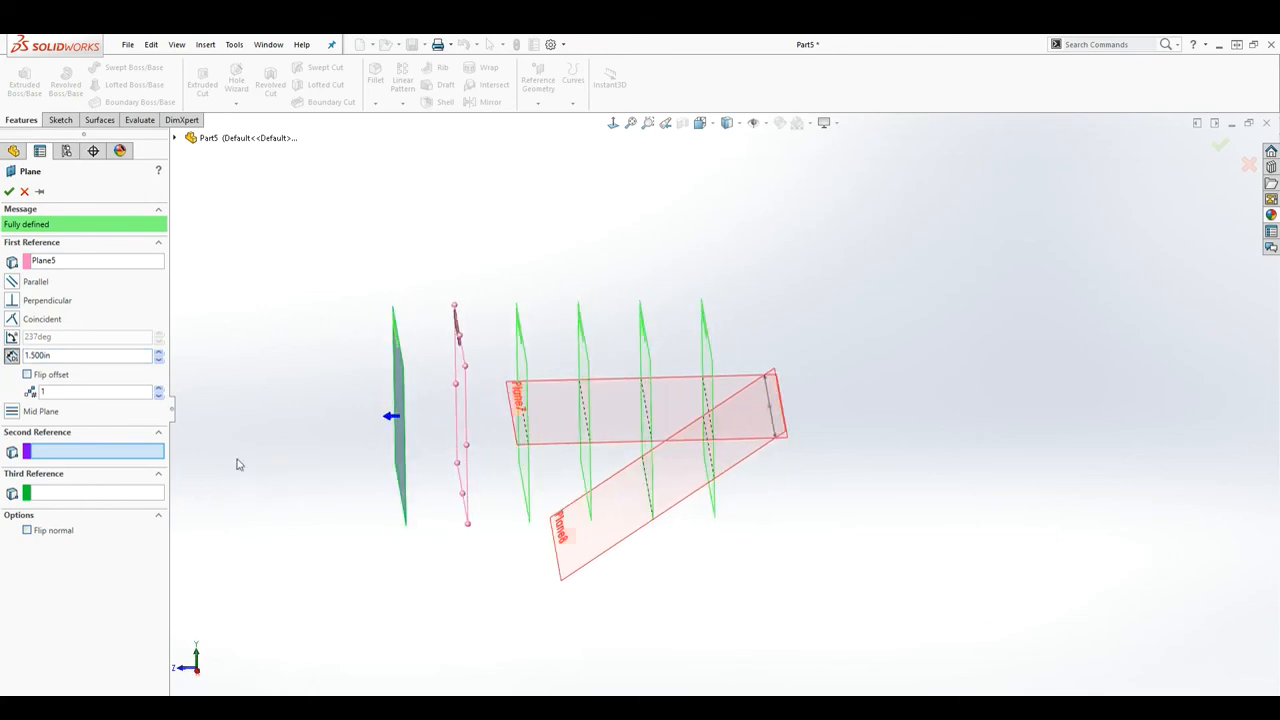
{"action": "left_click", "coordinate": [99, 355]}
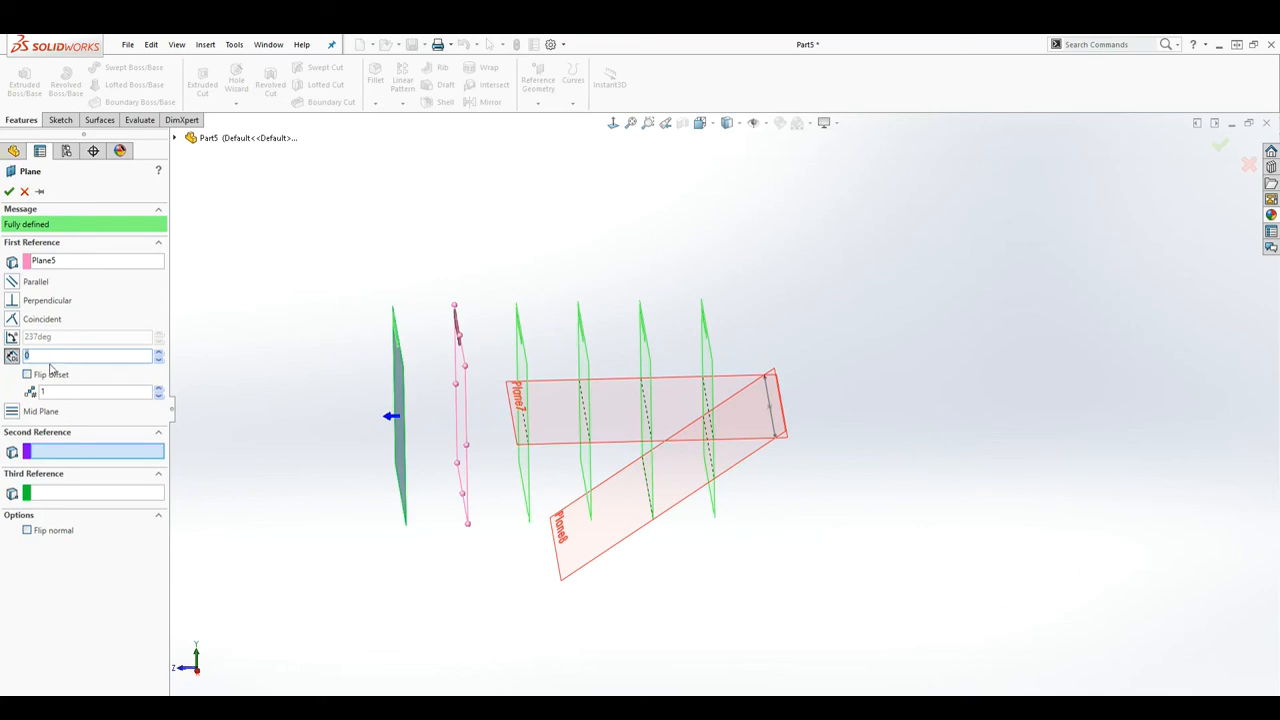
{"action": "left_click", "coordinate": [17, 411]}
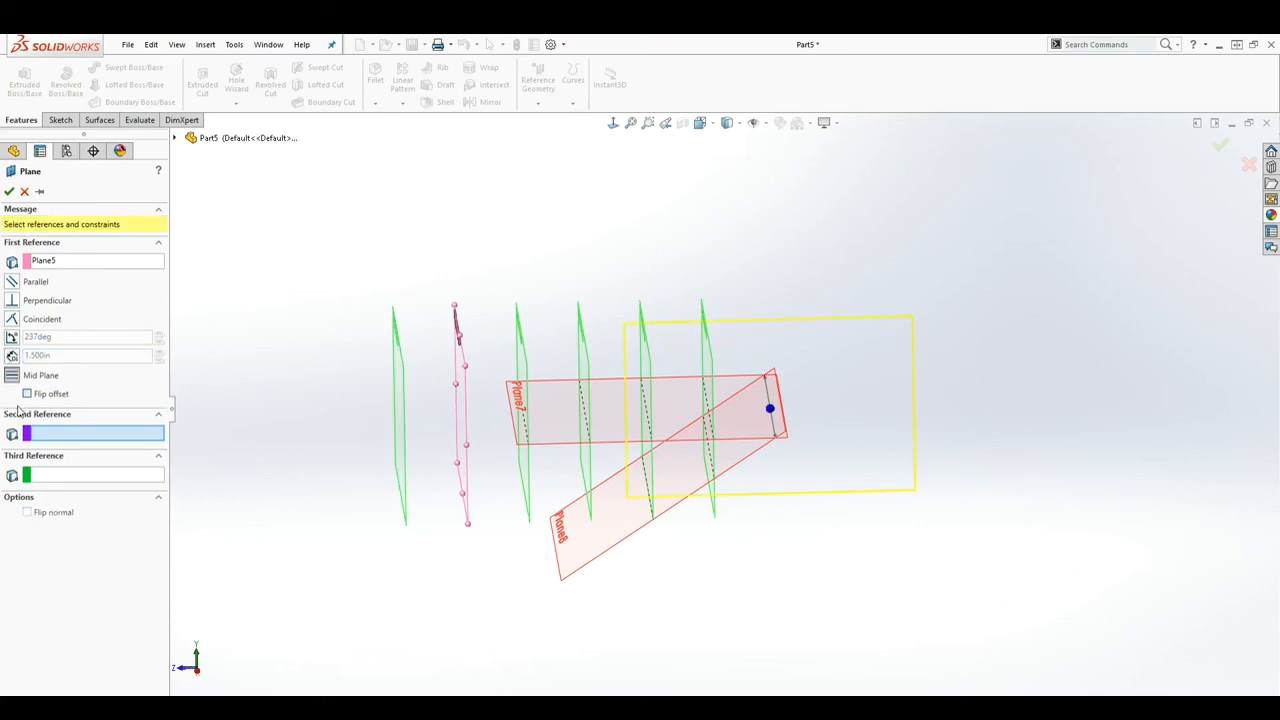
{"action": "left_click", "coordinate": [399, 413]}
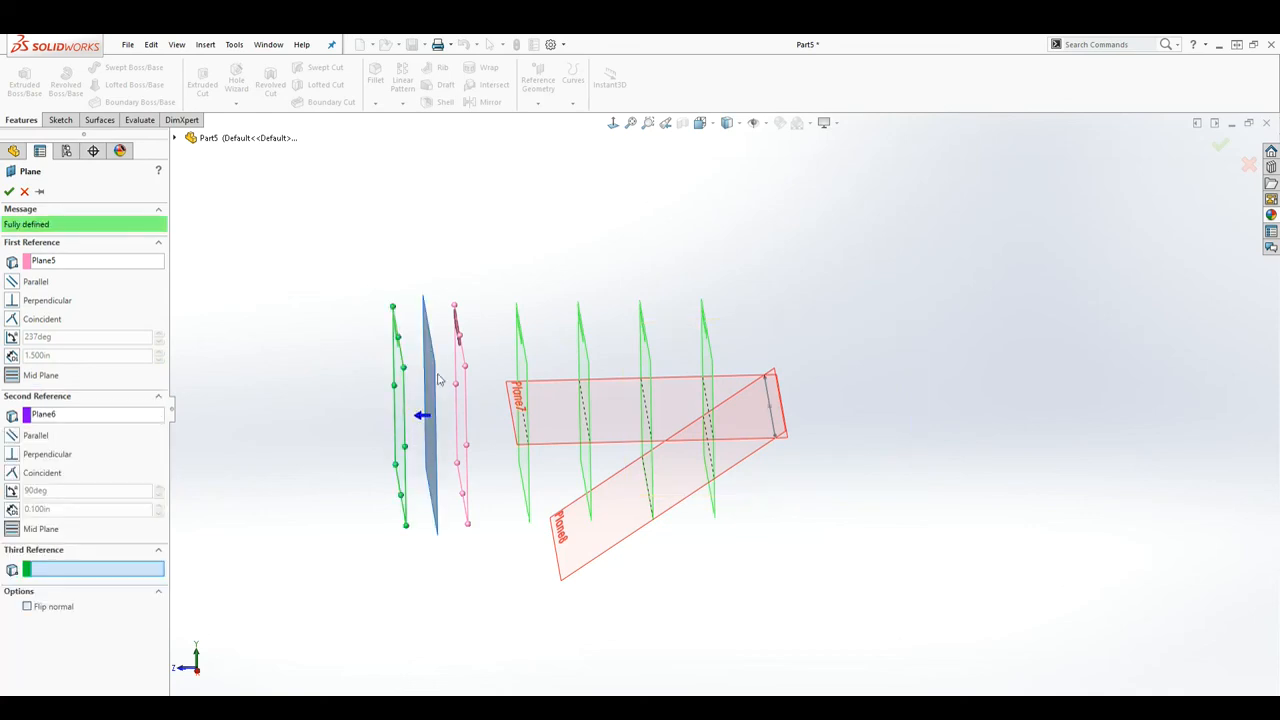
{"action": "middle_click_drag", "start_coordinate": [434, 467], "coordinate": [470, 576]}
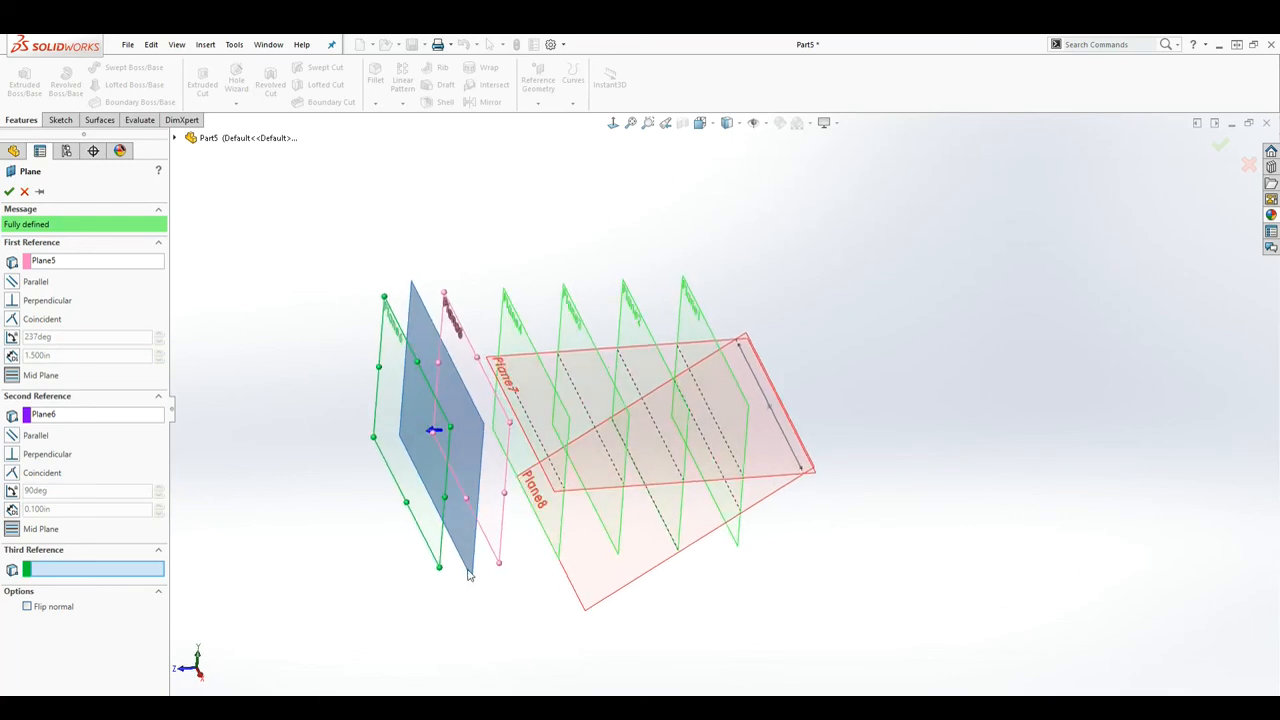
{"action": "left_click", "coordinate": [9, 192]}
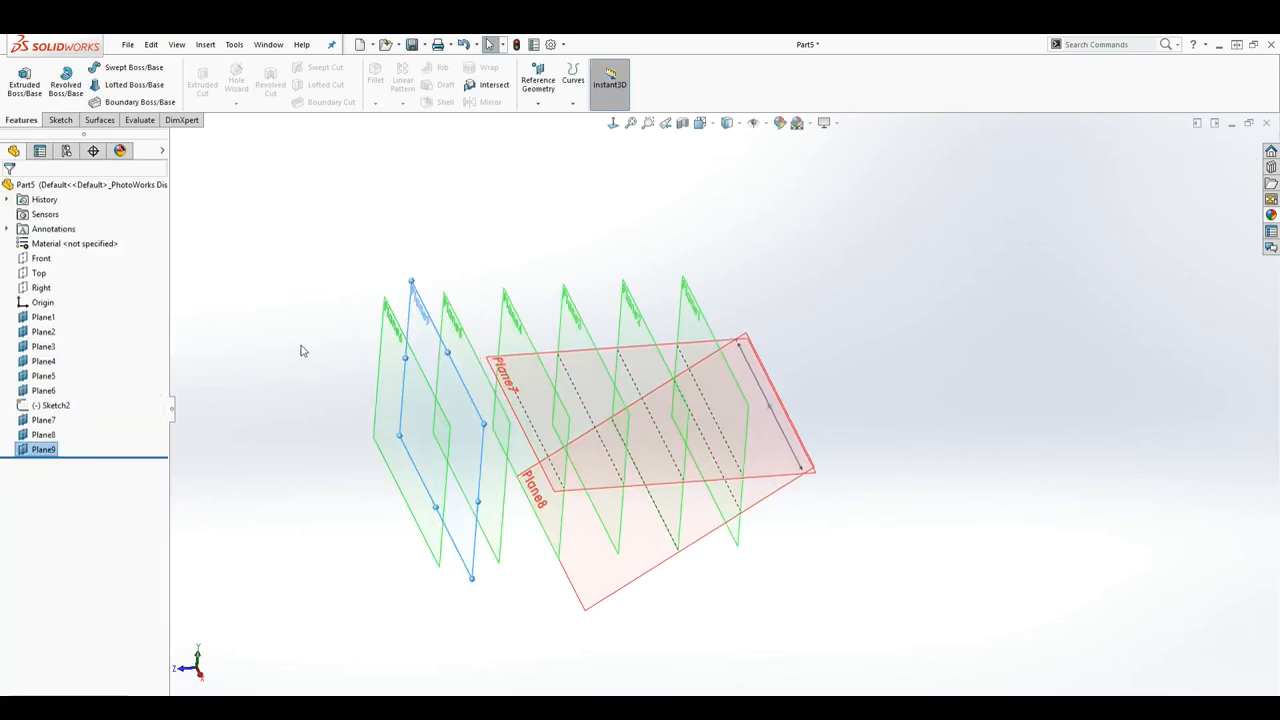
{"action": "middle_click_drag", "start_coordinate": [312, 199], "coordinate": [648, 372]}
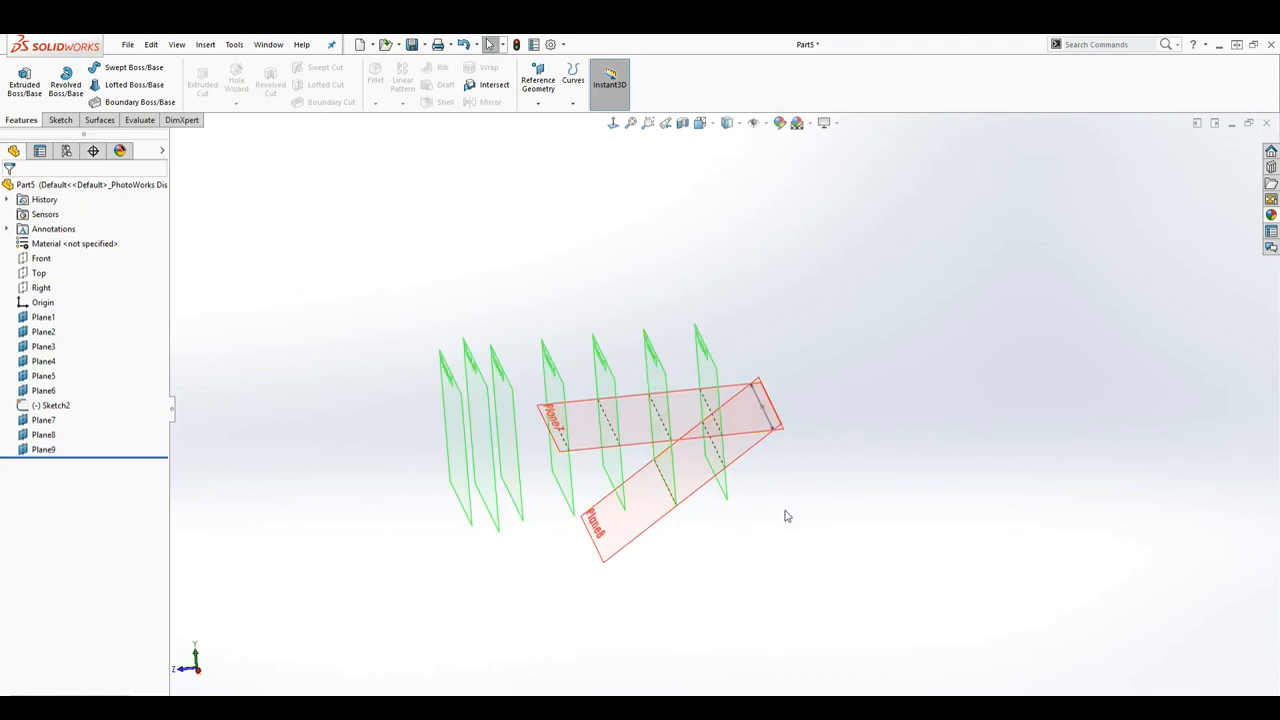